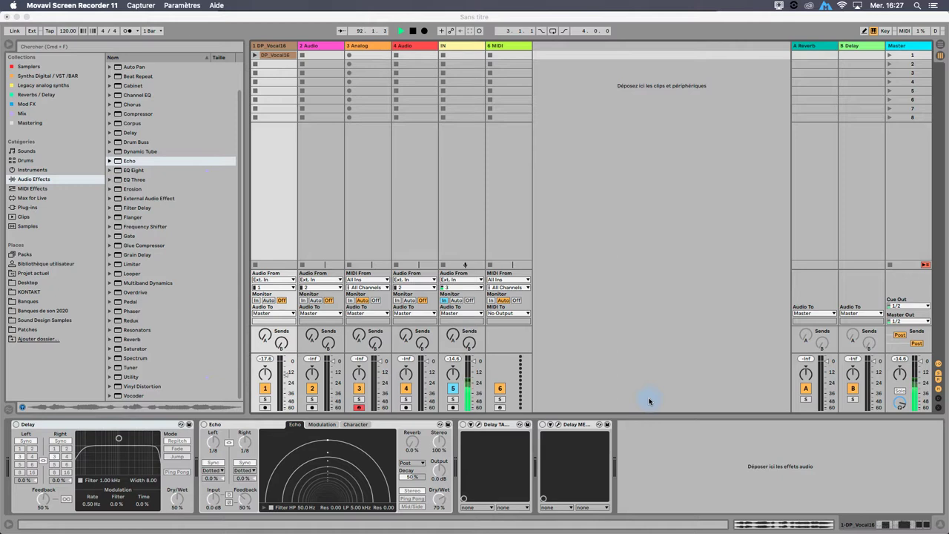
- Select the DP_Vocal16 track and show the Track Delay settings in the mixer
{"action": "left_click", "coordinate": [275, 49]}
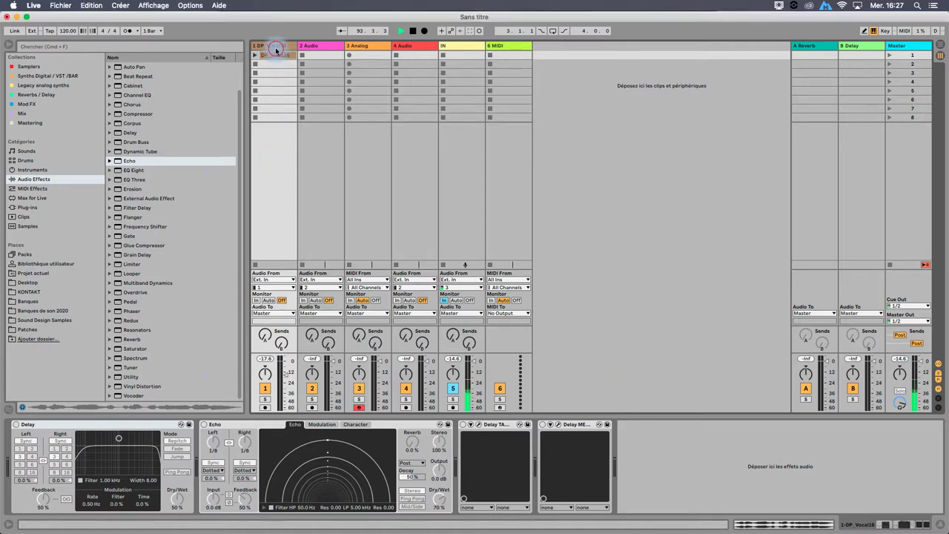
{"action": "left_click", "coordinate": [275, 46]}
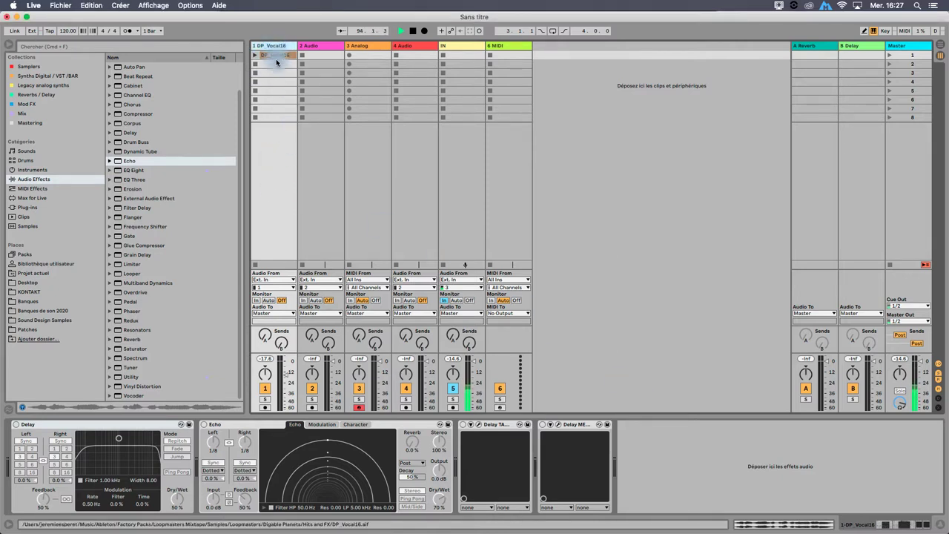
{"action": "left_click_drag", "start_coordinate": [275, 57], "coordinate": [275, 55]}
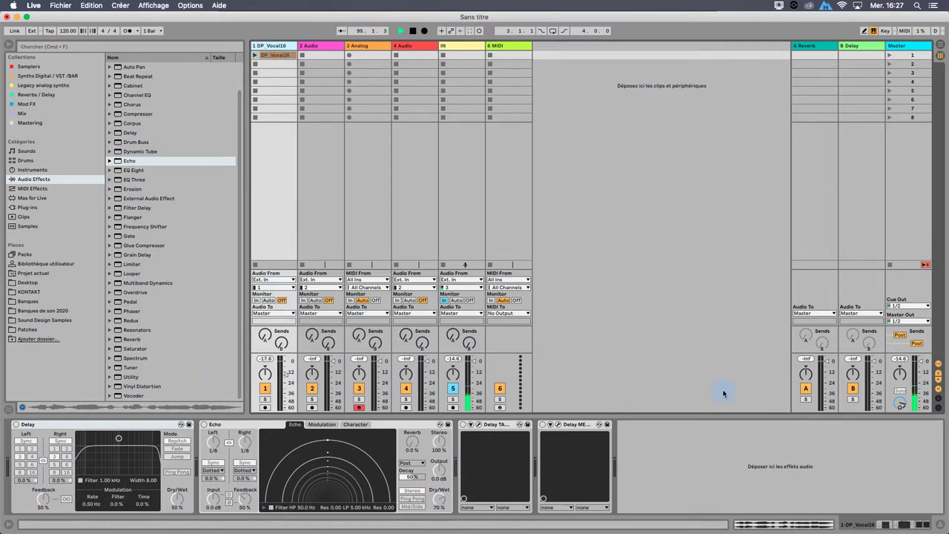
{"action": "left_click", "coordinate": [938, 401]}
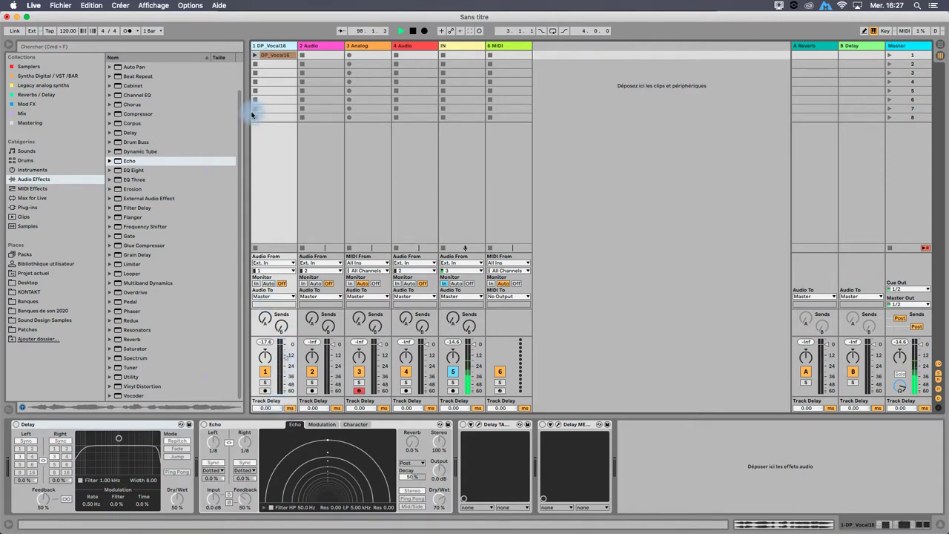
- Try a track delay of -12 ms on the DP_Vocal16 track and reset it to zero
{"action": "left_click", "coordinate": [274, 57]}
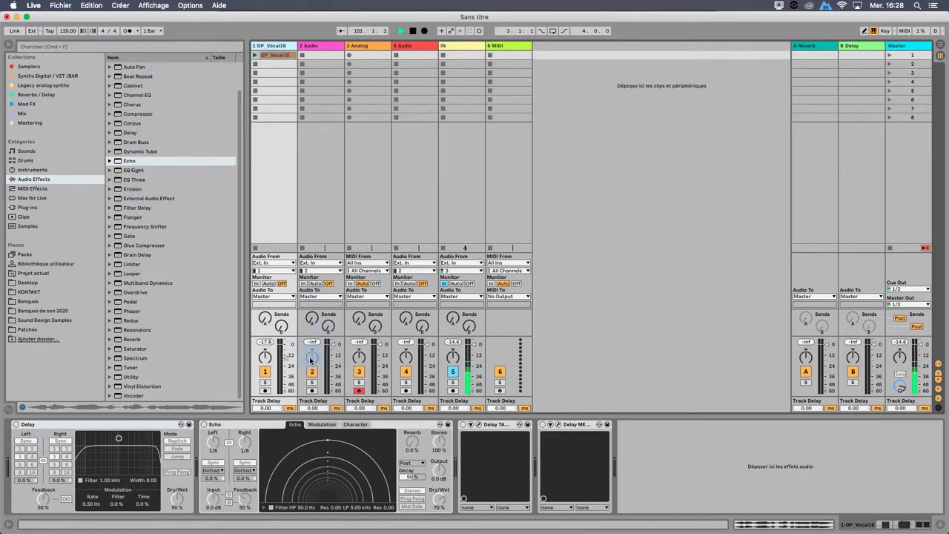
{"action": "mouse_move", "coordinate": [271, 409]}
{"action": "left_mouse_down"}
{"action": "mouse_move", "coordinate": [270, 352]}
{"action": "mouse_move", "coordinate": [271, 412]}
{"action": "left_mouse_up"}
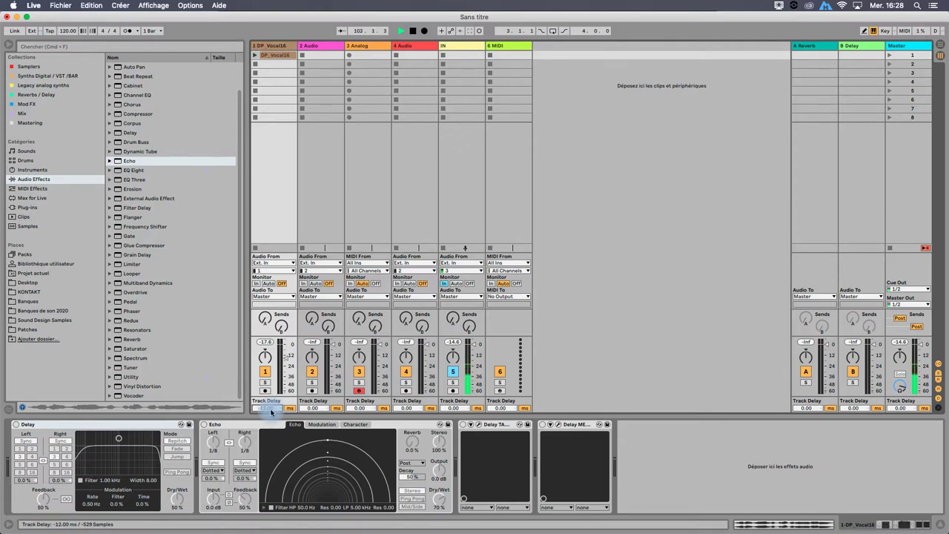
{"action": "key", "text": "Delete"}
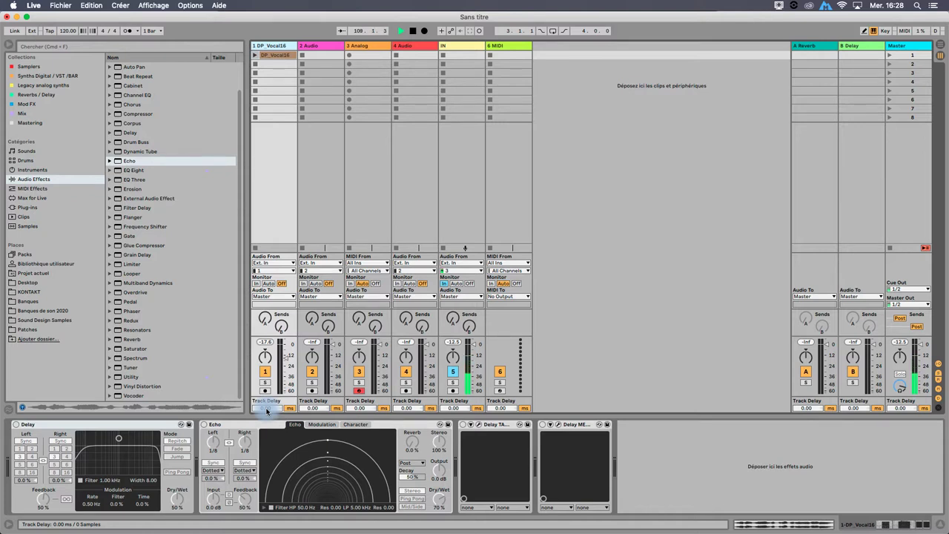
- Look through the audio effects list for the delay devices, including Delay, Echo and Grain Delay
{"action": "left_click", "coordinate": [132, 162]}
{"action": "mouse_move", "coordinate": [131, 161]}
{"action": "left_mouse_down"}
{"action": "mouse_move", "coordinate": [144, 389]}
{"action": "mouse_move", "coordinate": [135, 155]}
{"action": "mouse_move", "coordinate": [131, 161]}
{"action": "mouse_move", "coordinate": [143, 163]}
{"action": "left_mouse_up"}
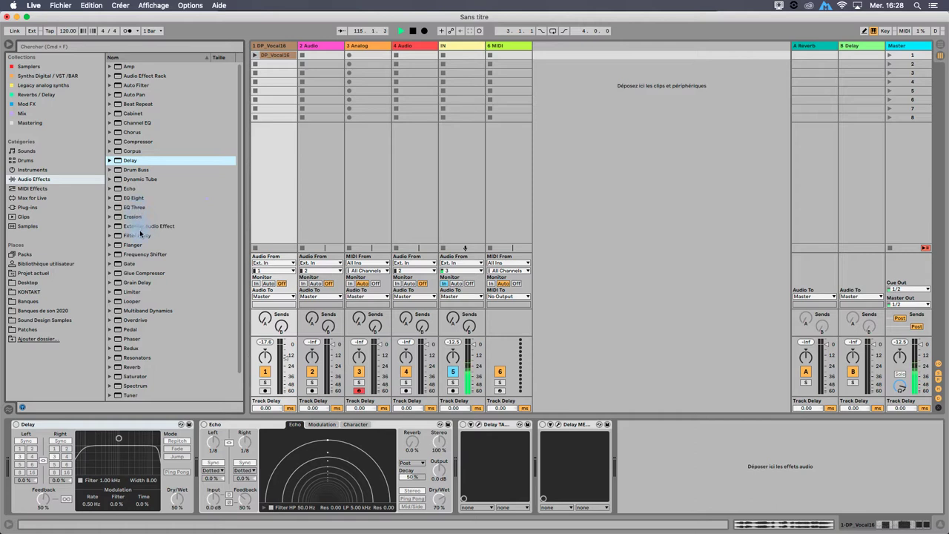
{"action": "left_click", "coordinate": [131, 189]}
{"action": "left_click_drag", "start_coordinate": [133, 276], "coordinate": [146, 281]}
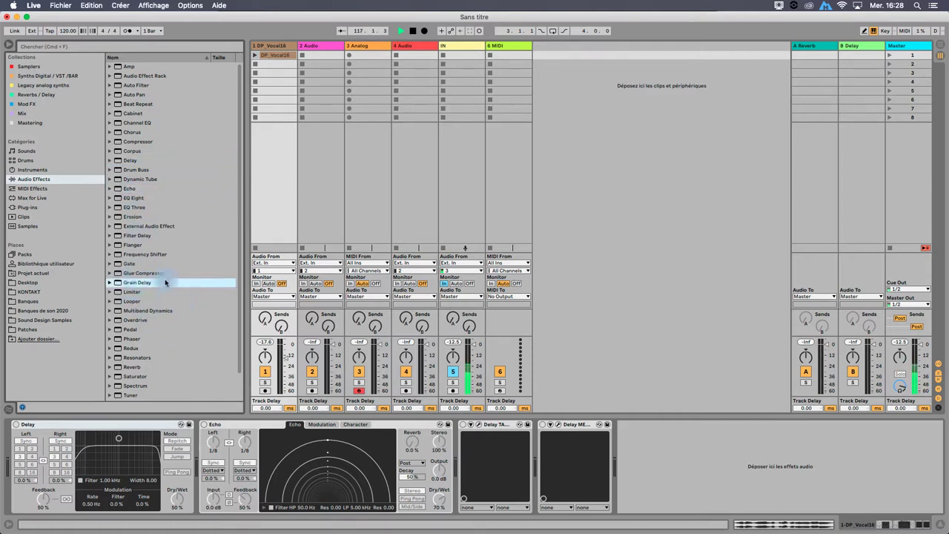
{"action": "scroll", "coordinate": [166, 286], "scroll_direction": "down", "scroll_amount": 2}
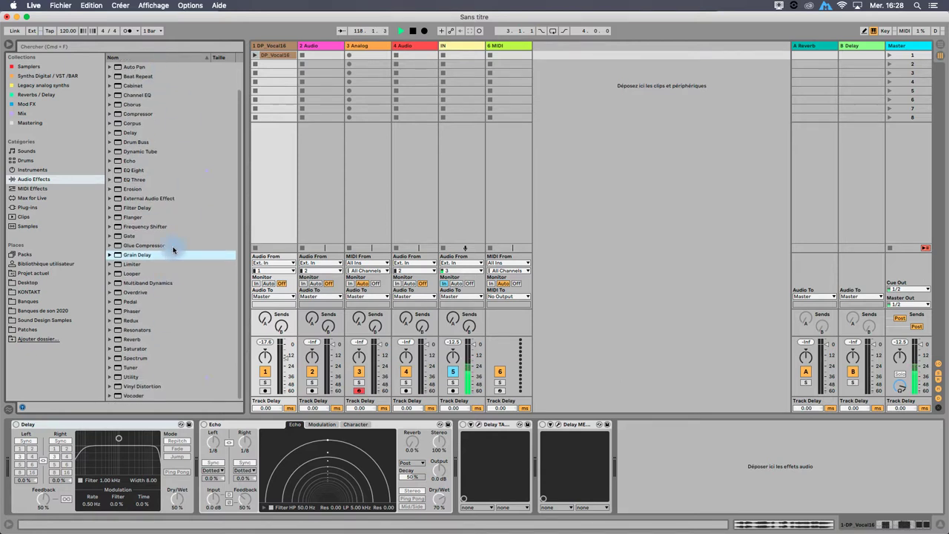
{"action": "scroll", "coordinate": [174, 251], "scroll_direction": "up", "scroll_amount": 3}
- Open the Delay TAPE-201 plug-in on the DP_Vocal16 track, switch it on and move its window clear of the vocal clip
{"action": "left_click", "coordinate": [278, 46]}
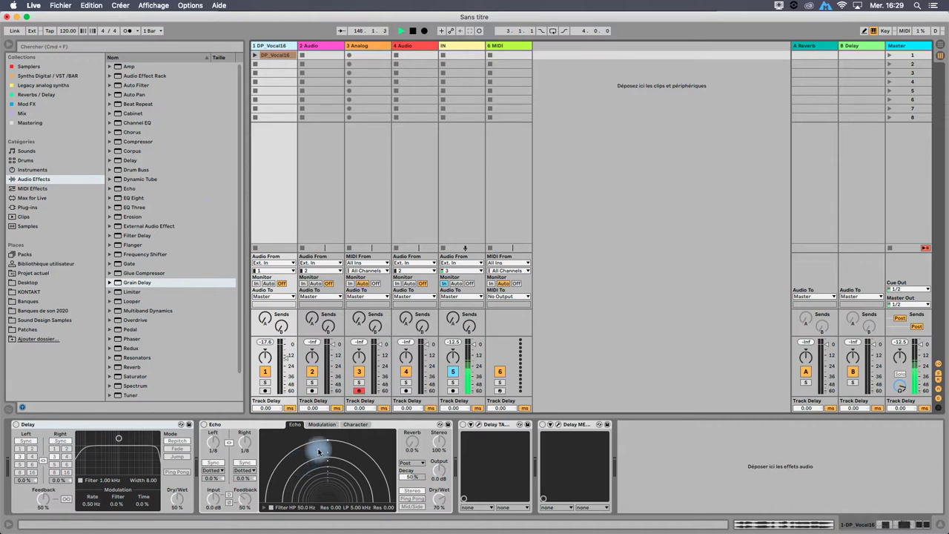
{"action": "left_click", "coordinate": [479, 425]}
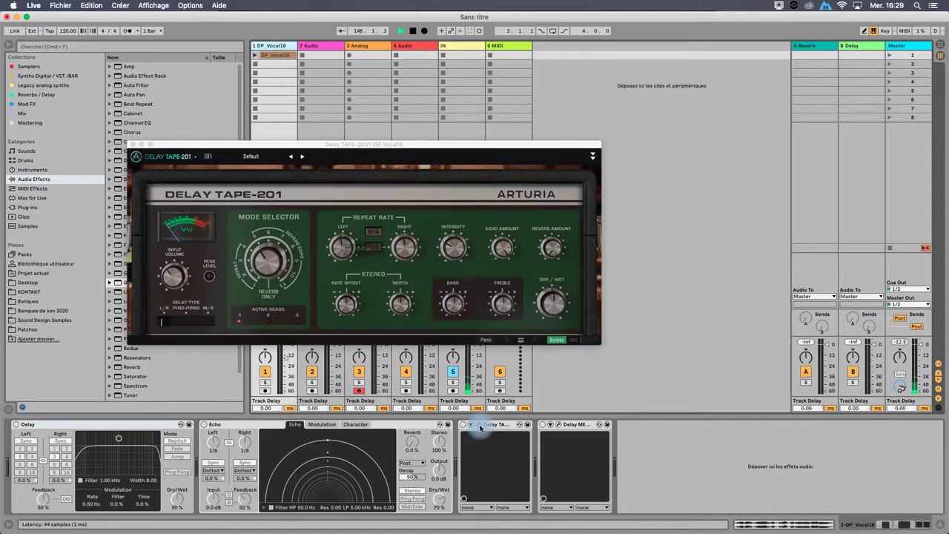
{"action": "left_click", "coordinate": [463, 423]}
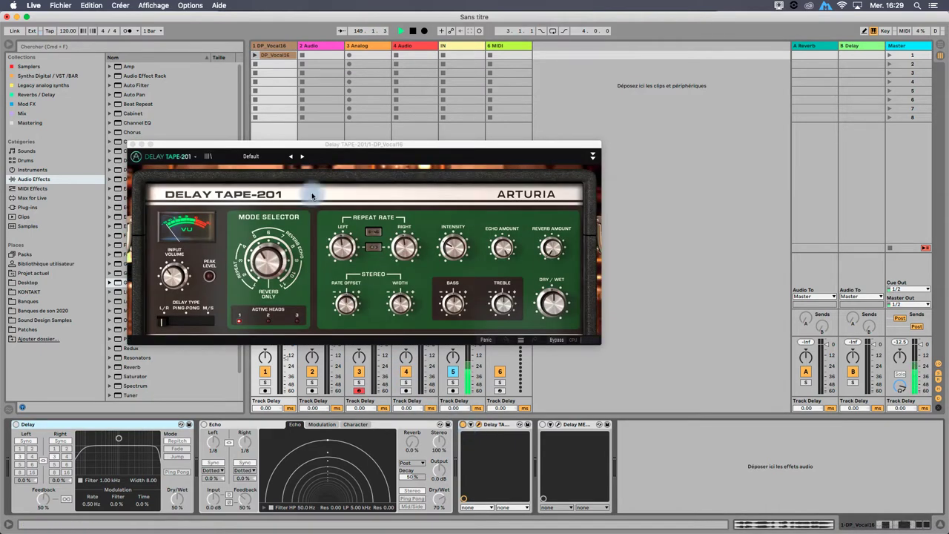
{"action": "left_click_drag", "start_coordinate": [362, 149], "coordinate": [358, 106]}
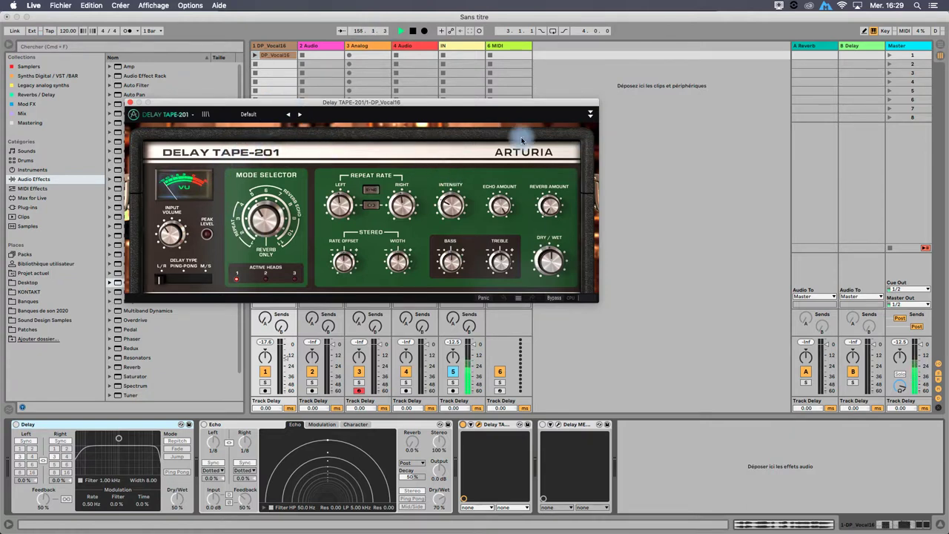
{"action": "left_click", "coordinate": [590, 114]}
{"action": "left_click", "coordinate": [591, 116]}
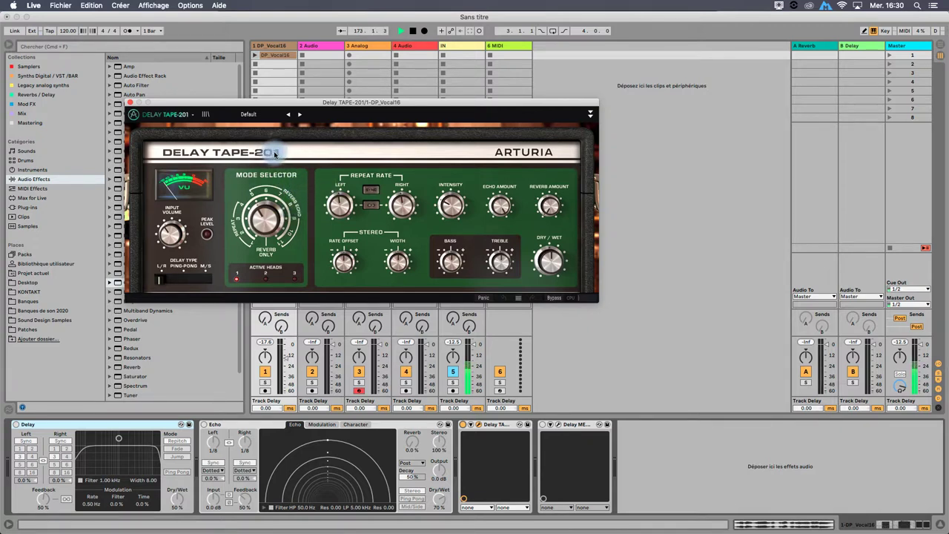
{"action": "left_click_drag", "start_coordinate": [260, 103], "coordinate": [487, 57]}
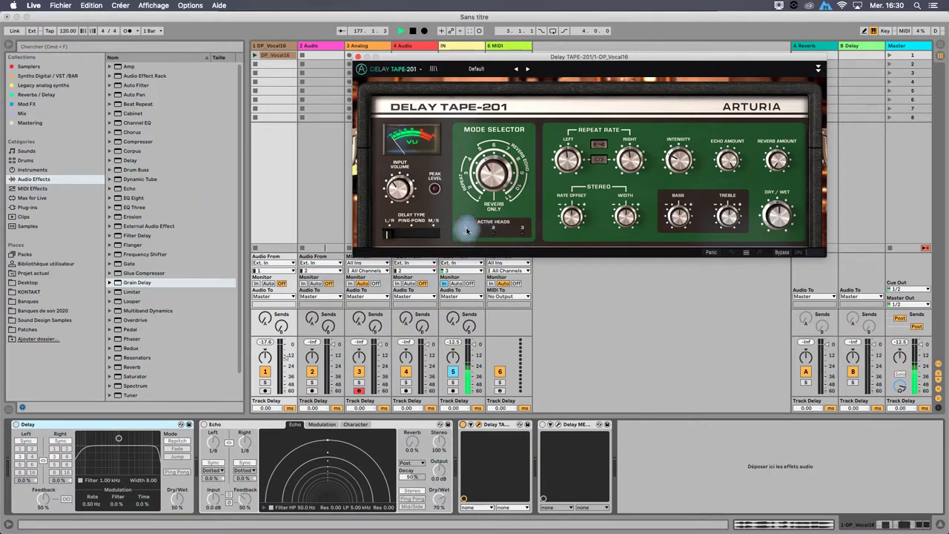
- Try the tape delay's Mode Selector and check which playback heads are active
{"action": "left_click", "coordinate": [496, 231]}
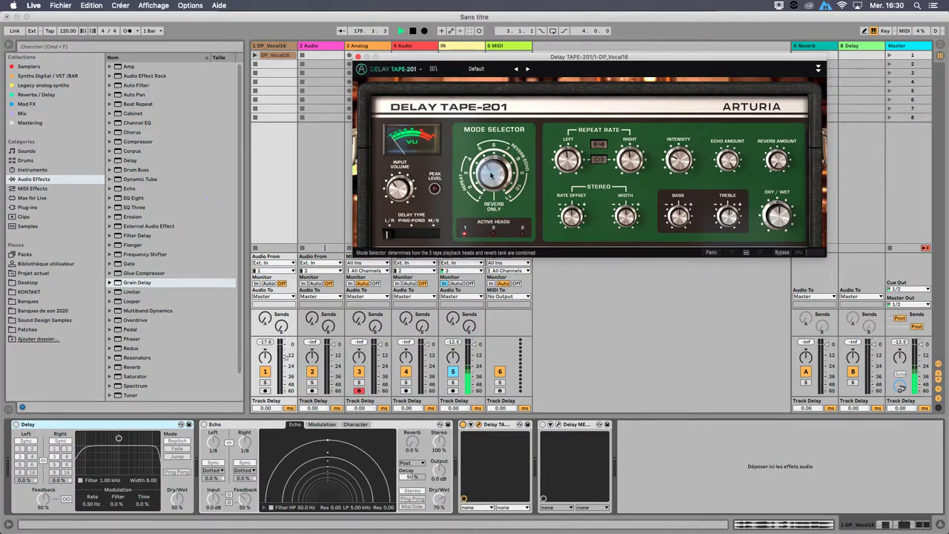
{"action": "mouse_move", "coordinate": [493, 173]}
{"action": "left_mouse_down"}
{"action": "mouse_move", "coordinate": [491, 148]}
{"action": "mouse_move", "coordinate": [492, 172]}
{"action": "left_mouse_up"}
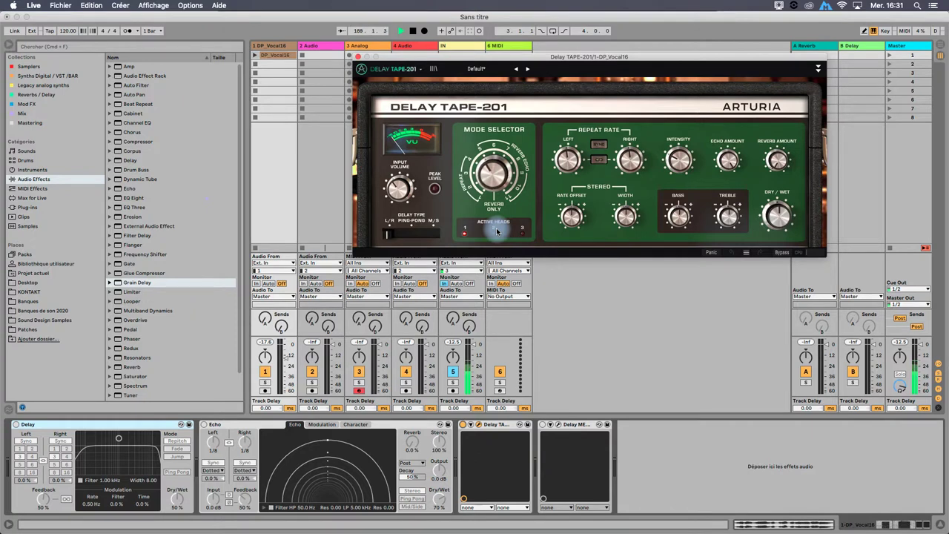
{"action": "left_click", "coordinate": [281, 151]}
{"action": "mouse_move", "coordinate": [510, 182]}
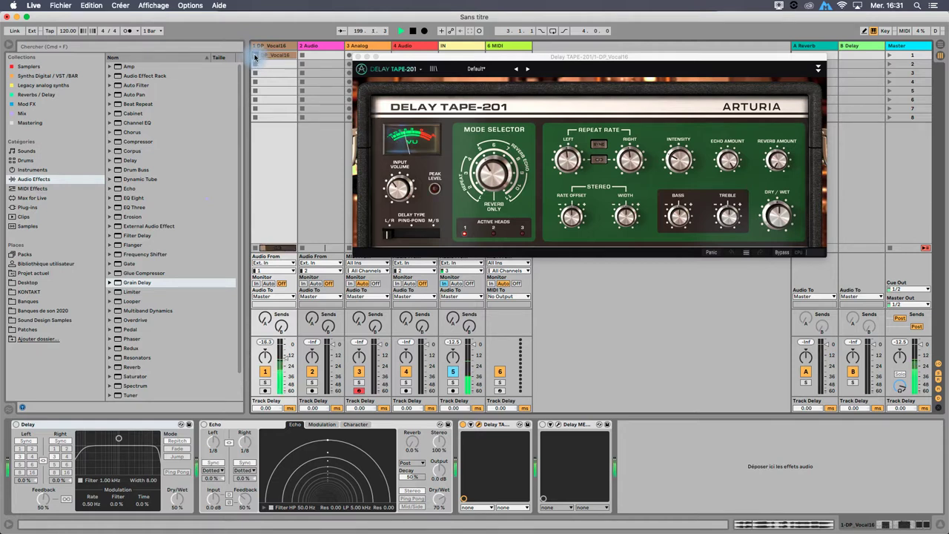
- Adjust the tape delay's Dry/Wet mix and play the DP_Vocal16 clip to hear the effect
{"action": "left_click", "coordinate": [778, 213]}
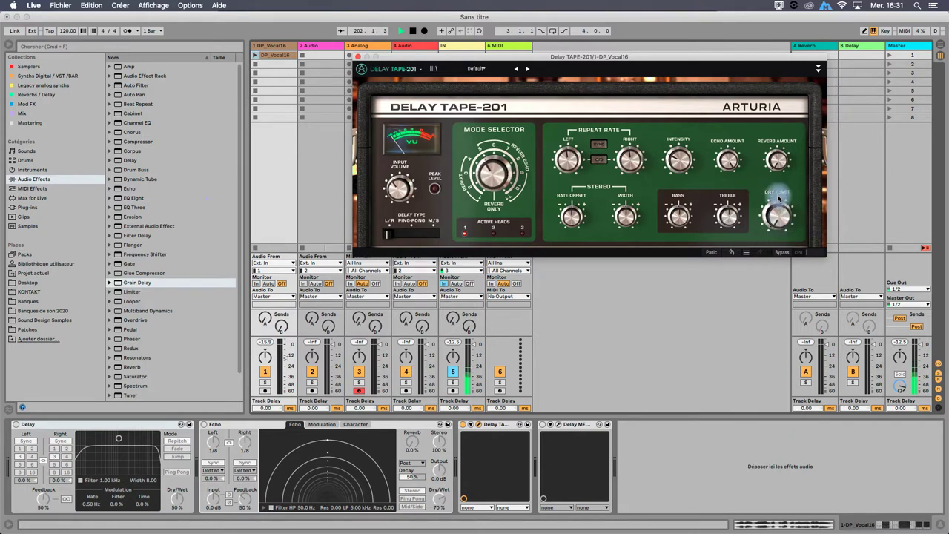
{"action": "left_click_drag", "start_coordinate": [776, 219], "coordinate": [776, 218]}
{"action": "left_click", "coordinate": [256, 56]}
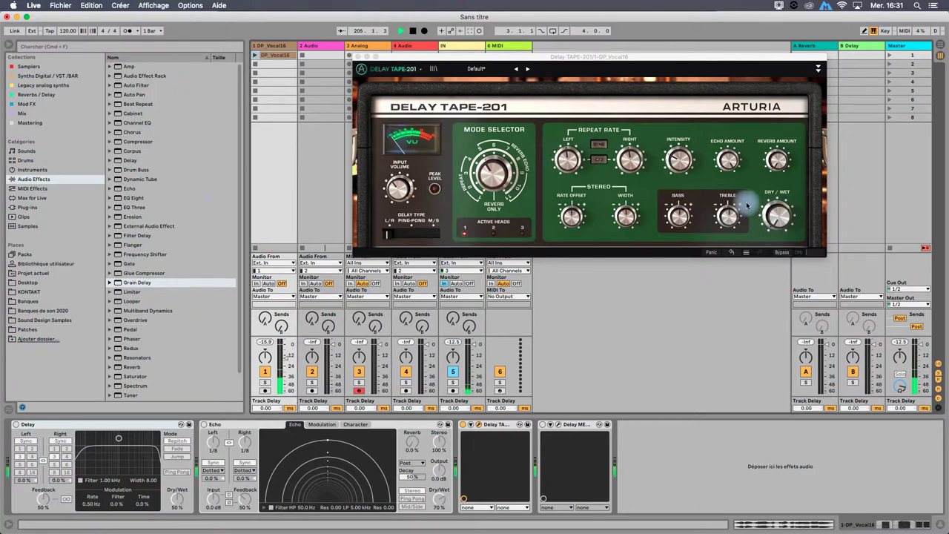
{"action": "left_click", "coordinate": [256, 57]}
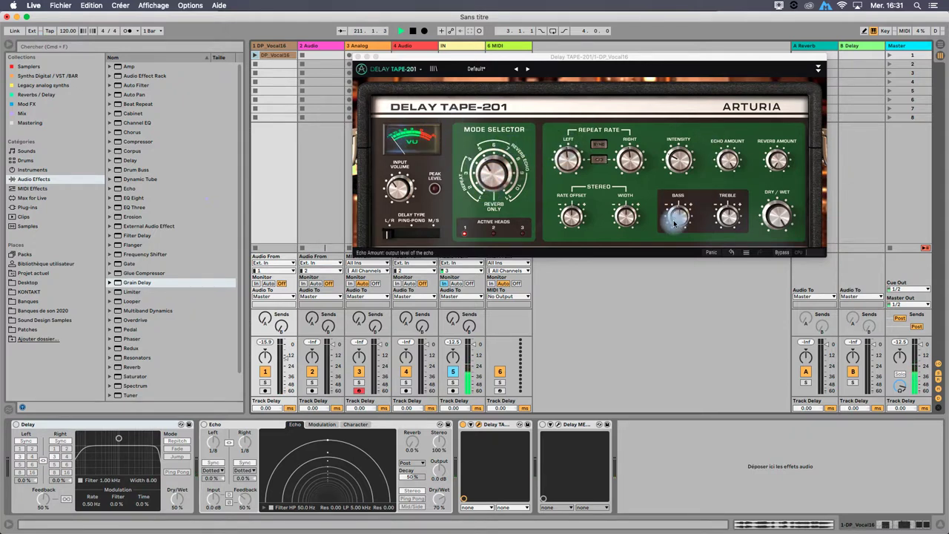
- Adjust the tape delay's left Repeat Rate and replay the DP_Vocal16 clip
{"action": "left_click", "coordinate": [576, 132]}
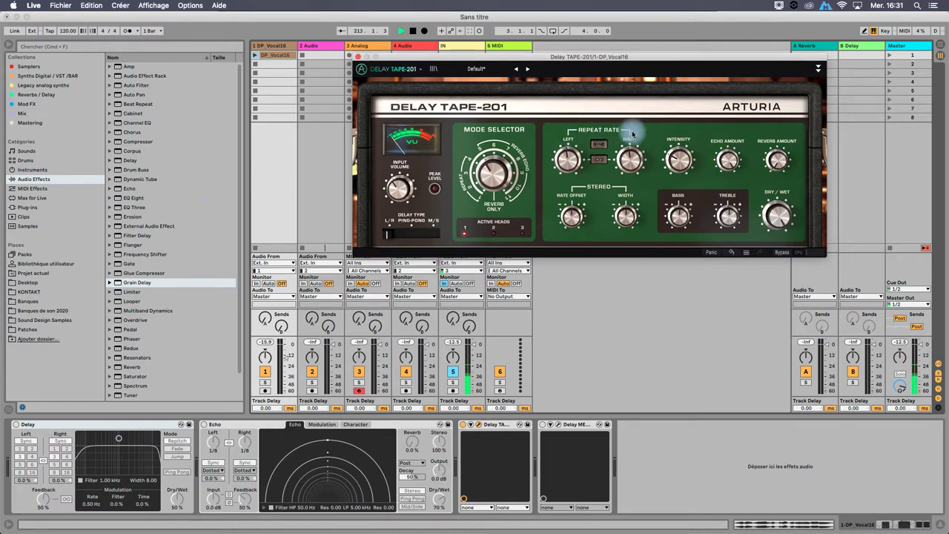
{"action": "mouse_move", "coordinate": [565, 160]}
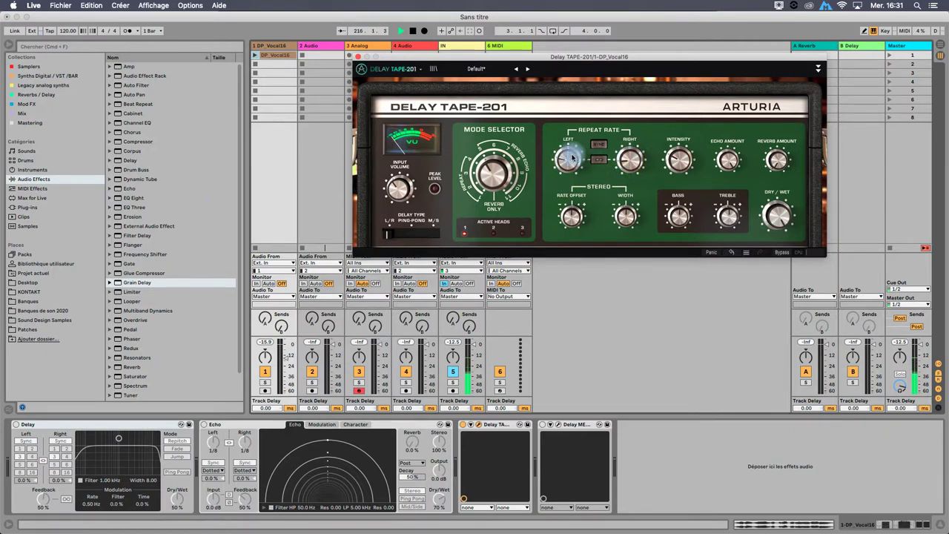
{"action": "mouse_move", "coordinate": [628, 158]}
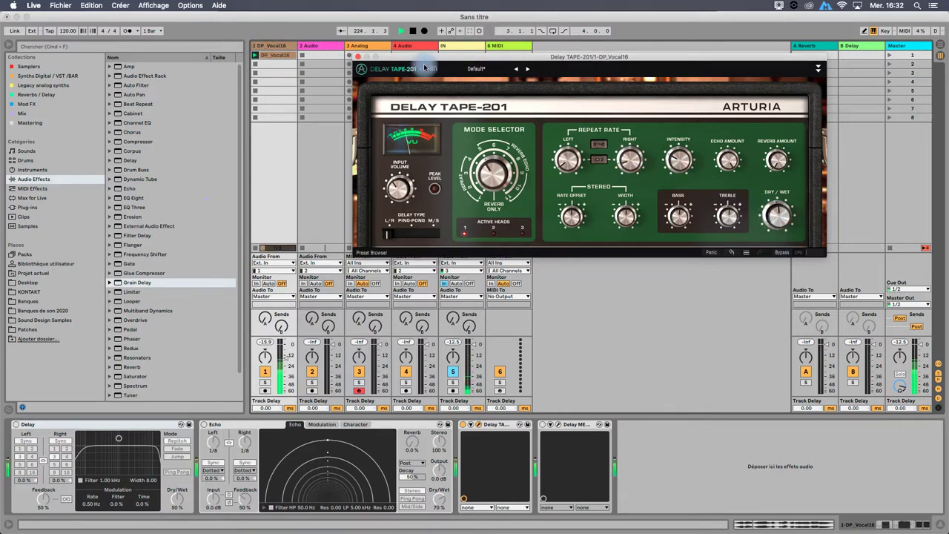
{"action": "left_click_drag", "start_coordinate": [568, 171], "coordinate": [566, 136]}
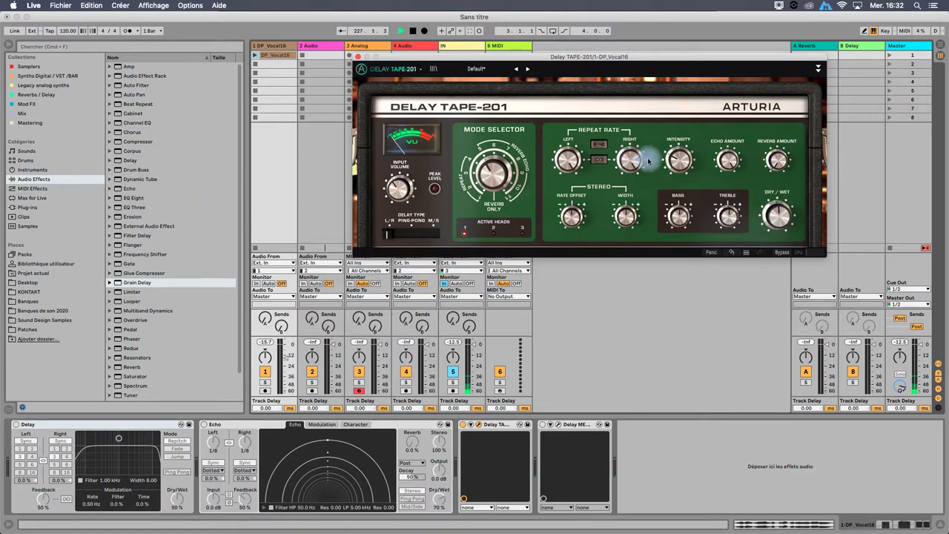
{"action": "left_click", "coordinate": [258, 58]}
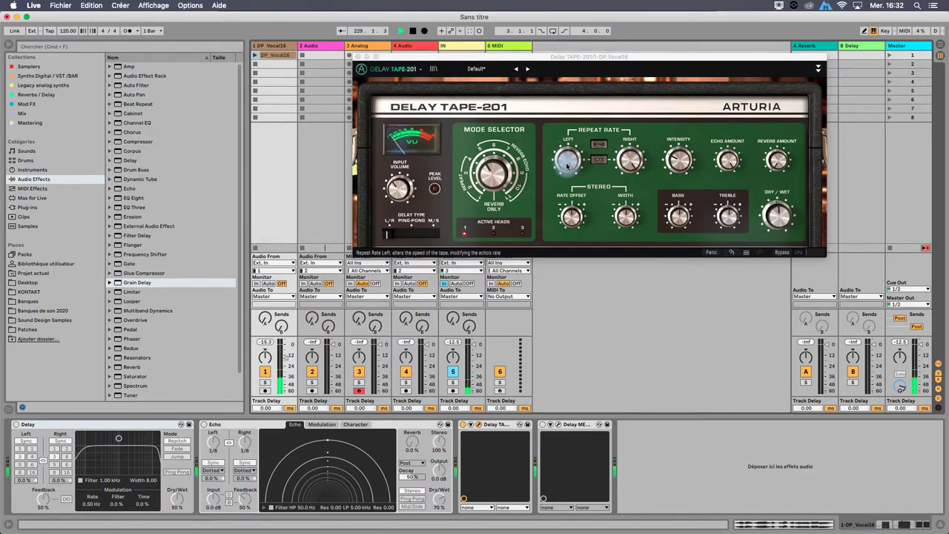
- Vary the left and right Repeat Rates, taking the left one to 1000 ms, and audition the vocal clip again
{"action": "left_click_drag", "start_coordinate": [567, 161], "coordinate": [571, 187]}
{"action": "left_click_drag", "start_coordinate": [628, 158], "coordinate": [626, 184]}
{"action": "left_click_drag", "start_coordinate": [566, 153], "coordinate": [570, 209]}
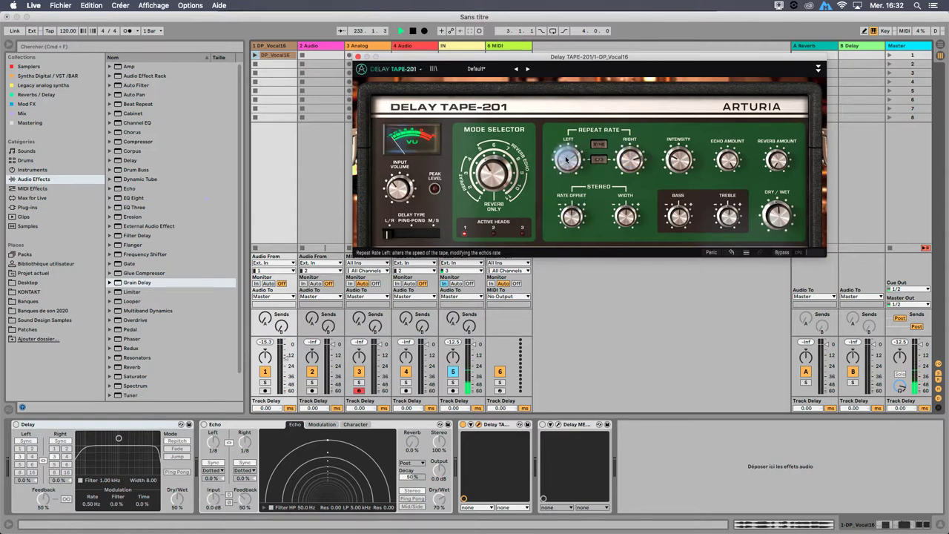
{"action": "left_click_drag", "start_coordinate": [567, 157], "coordinate": [573, 83]}
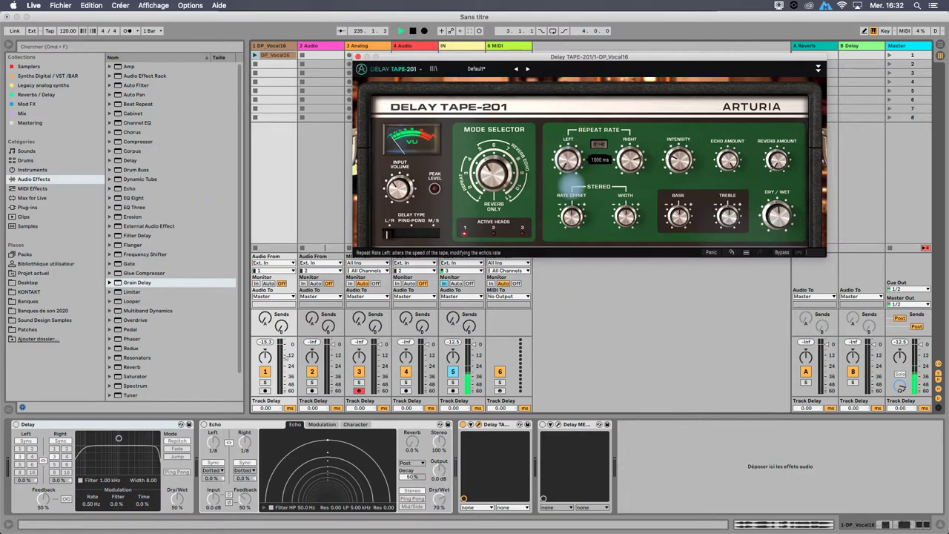
{"action": "mouse_move", "coordinate": [567, 162]}
{"action": "left_mouse_down"}
{"action": "mouse_move", "coordinate": [567, 135]}
{"action": "mouse_move", "coordinate": [566, 161]}
{"action": "left_mouse_up"}
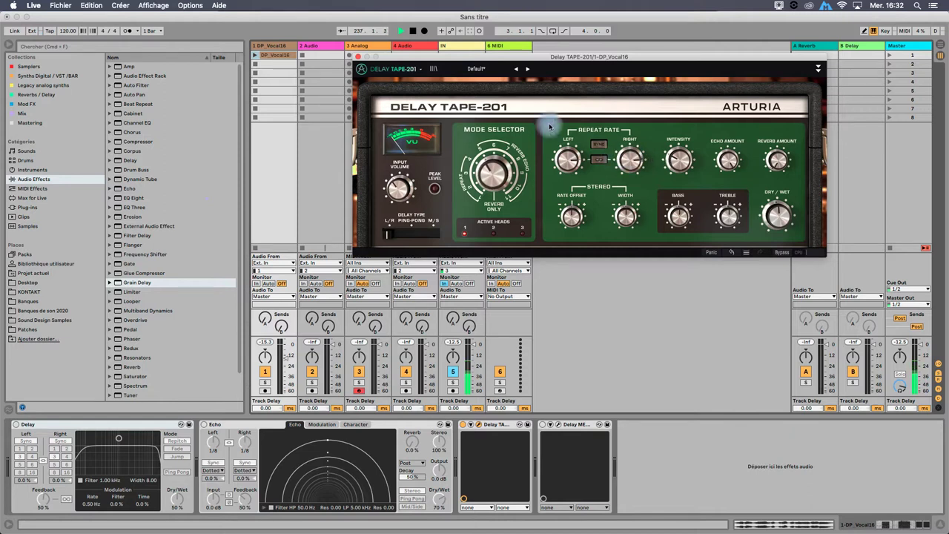
{"action": "left_click", "coordinate": [257, 57]}
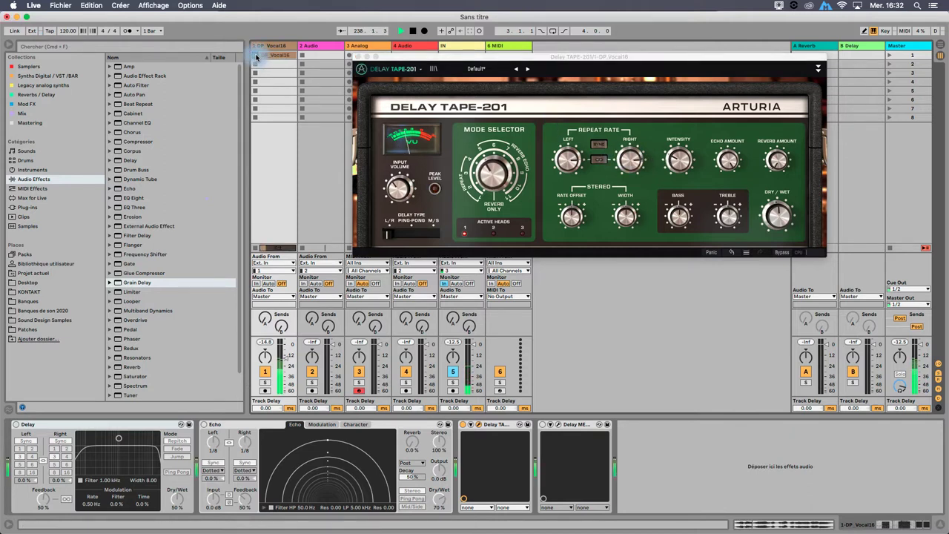
- Change the left Repeat Rate, sync it to the tempo and play the vocal clip
{"action": "left_click_drag", "start_coordinate": [567, 156], "coordinate": [569, 208]}
{"action": "left_click", "coordinate": [599, 143]}
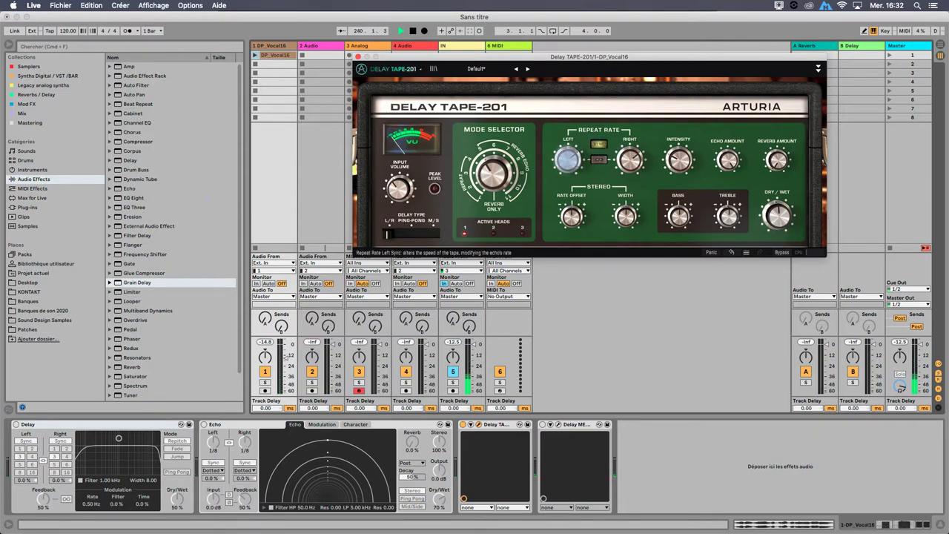
{"action": "left_click", "coordinate": [254, 57]}
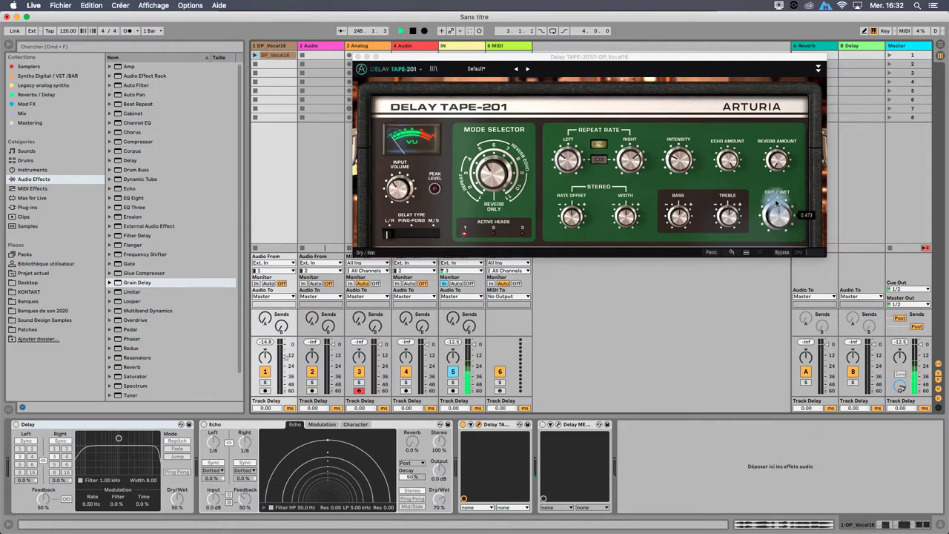
{"action": "mouse_move", "coordinate": [501, 171]}
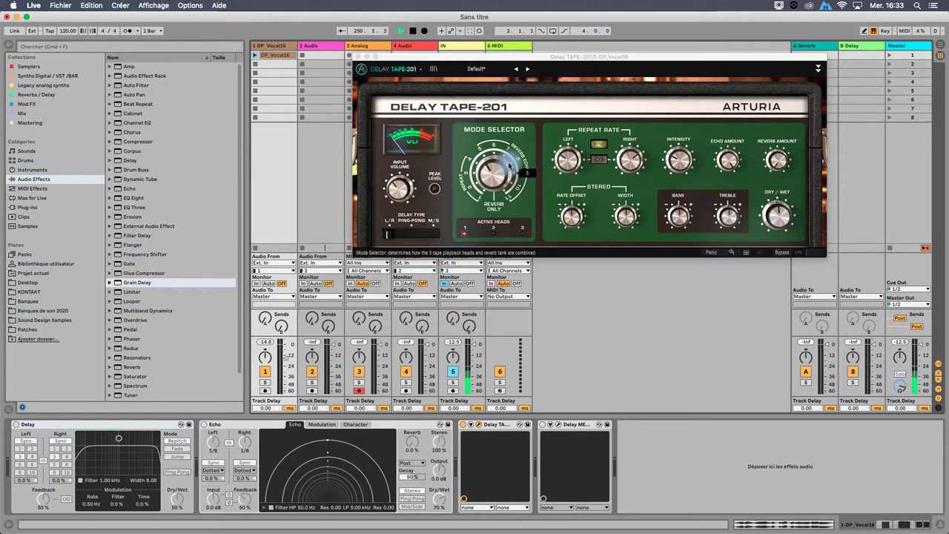
{"action": "left_click", "coordinate": [590, 63]}
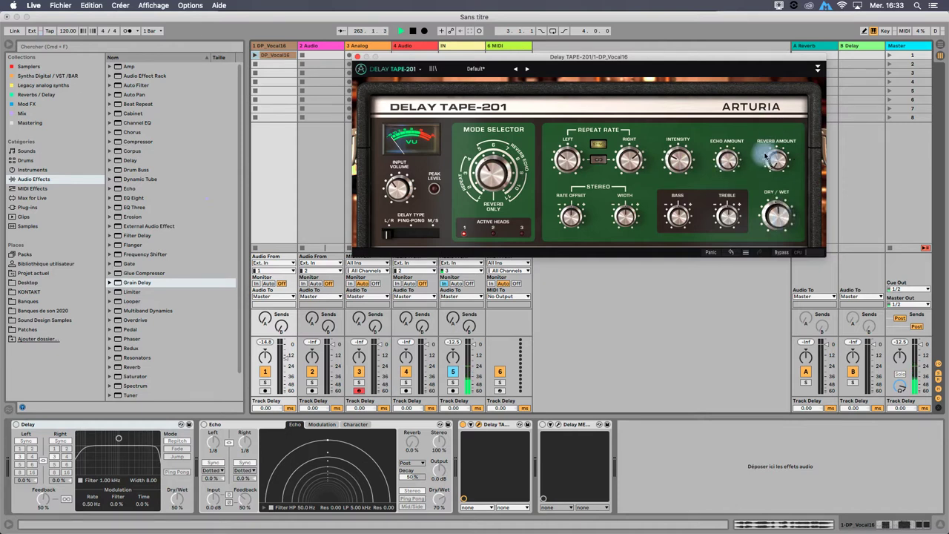
- Reposition the Delay TAPE-201 window and show the DP_Vocal16 clip's sample waveform
{"action": "mouse_move", "coordinate": [533, 55]}
{"action": "left_mouse_down"}
{"action": "mouse_move", "coordinate": [521, 115]}
{"action": "mouse_move", "coordinate": [526, 47]}
{"action": "left_mouse_up"}
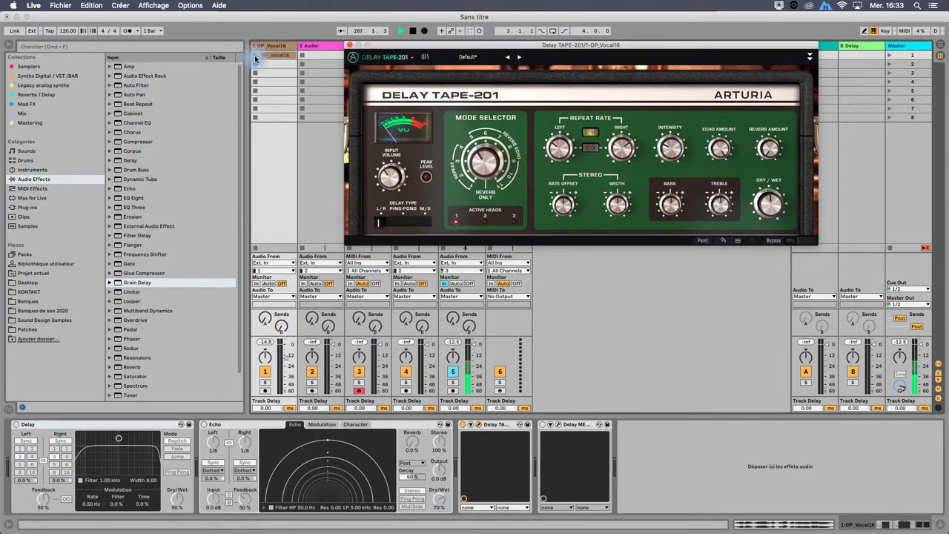
{"action": "double_click", "coordinate": [271, 56]}
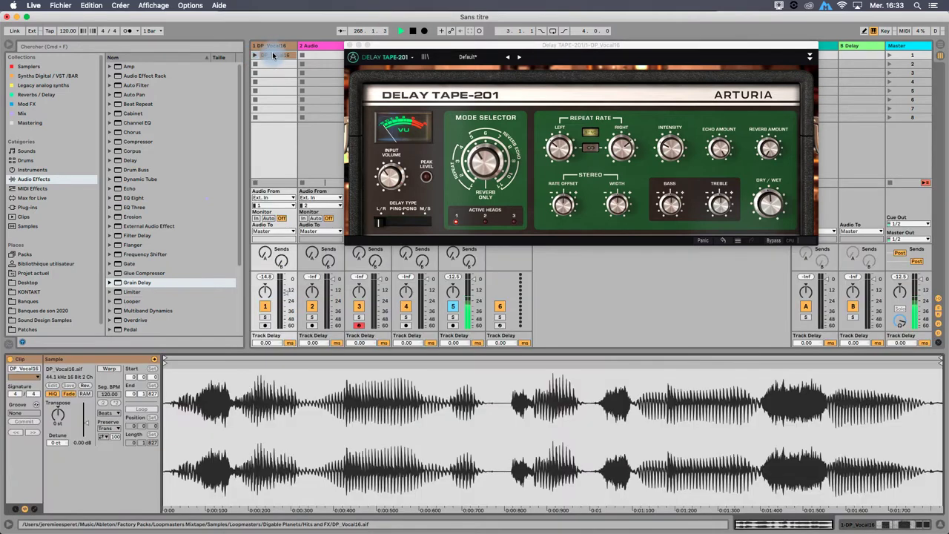
{"action": "left_click", "coordinate": [769, 207]}
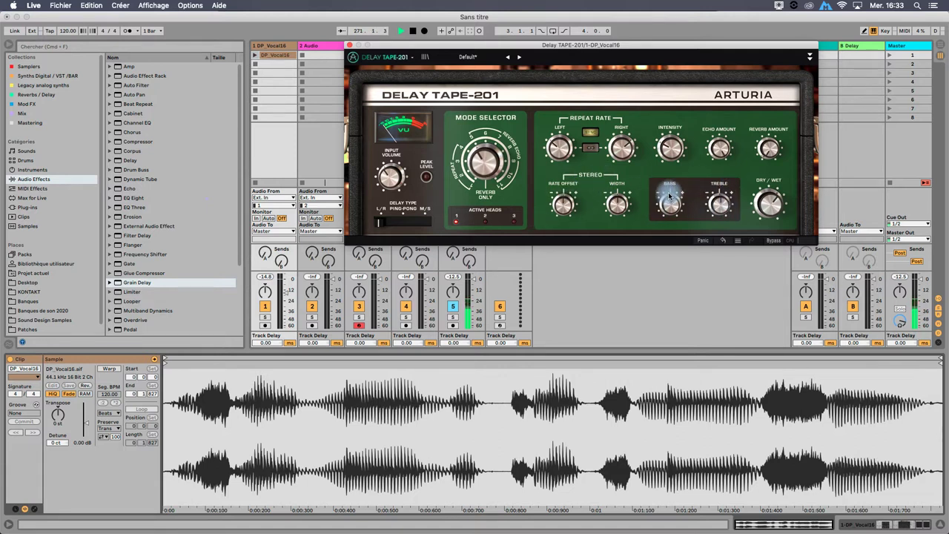
- Try the tape delay's left Repeat Rate with tempo sync switched off, and restore the sync
{"action": "left_click", "coordinate": [590, 132]}
{"action": "left_click_drag", "start_coordinate": [561, 150], "coordinate": [561, 125]}
{"action": "left_click", "coordinate": [592, 134]}
{"action": "left_click", "coordinate": [587, 135]}
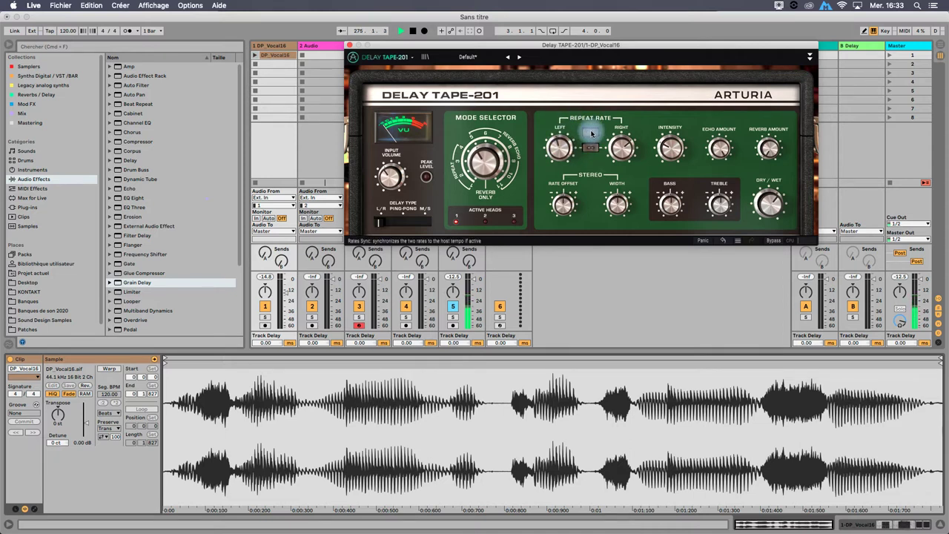
- Play the DP_Vocal16 clip while raising the tape delay's Intensity to about 0.964
{"action": "left_click_drag", "start_coordinate": [671, 148], "coordinate": [670, 128]}
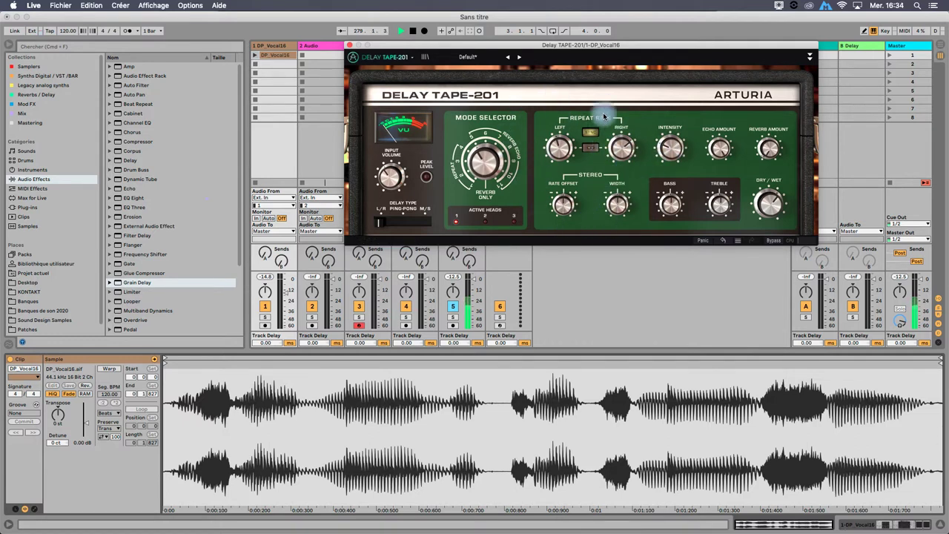
{"action": "left_click", "coordinate": [256, 56]}
{"action": "left_click_drag", "start_coordinate": [679, 154], "coordinate": [669, 89]}
{"action": "mouse_move", "coordinate": [679, 156]}
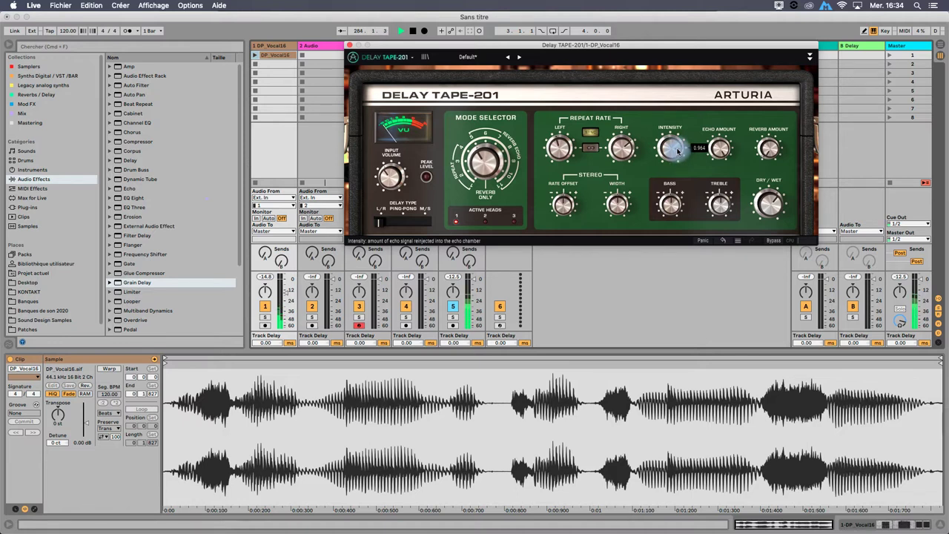
- Vary the tempo-synced left and right Repeat Rates, taking the right one through 1/8 and 1/16t
{"action": "mouse_move", "coordinate": [553, 148]}
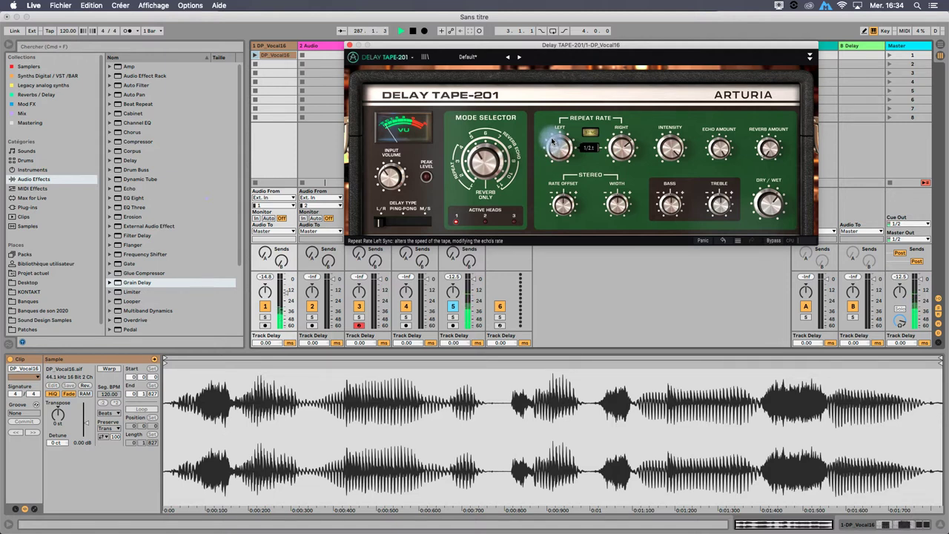
{"action": "left_click_drag", "start_coordinate": [552, 140], "coordinate": [562, 147]}
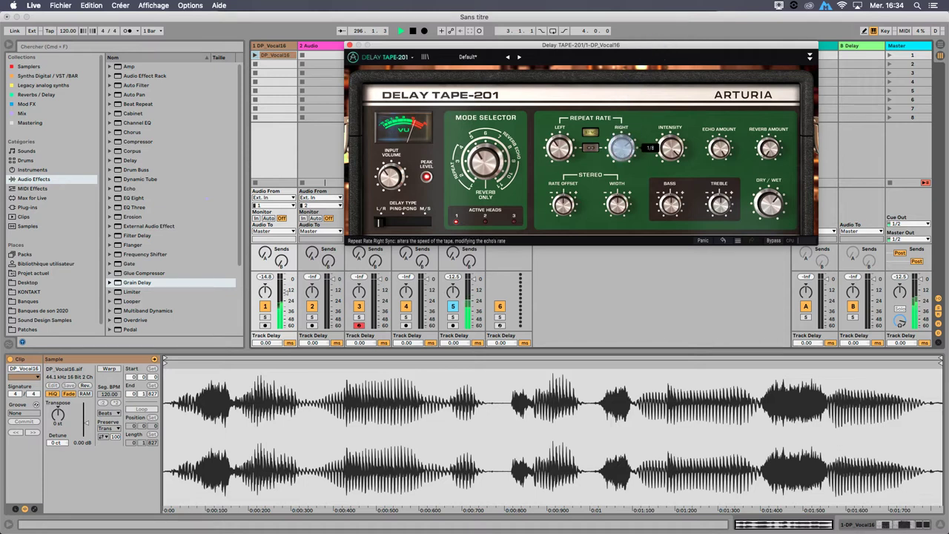
{"action": "mouse_move", "coordinate": [624, 150]}
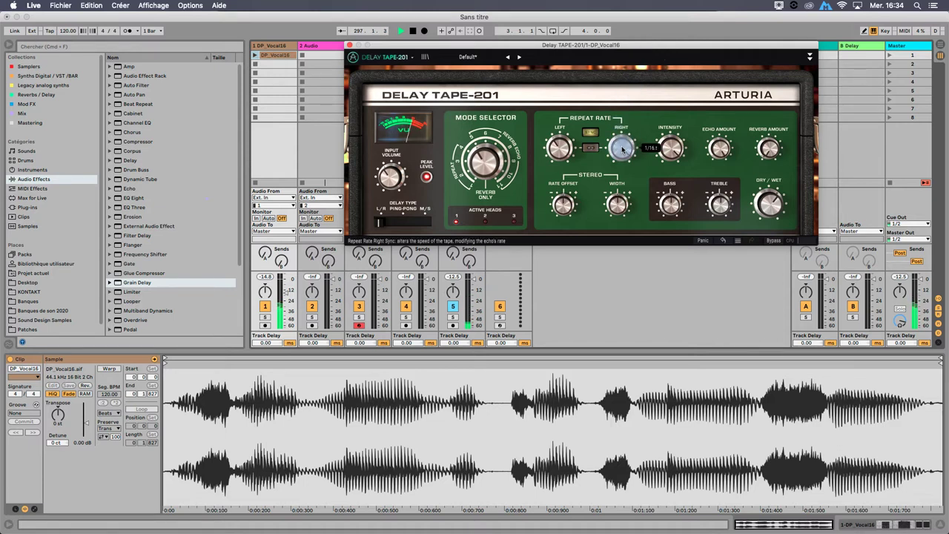
{"action": "left_click_drag", "start_coordinate": [623, 149], "coordinate": [620, 192]}
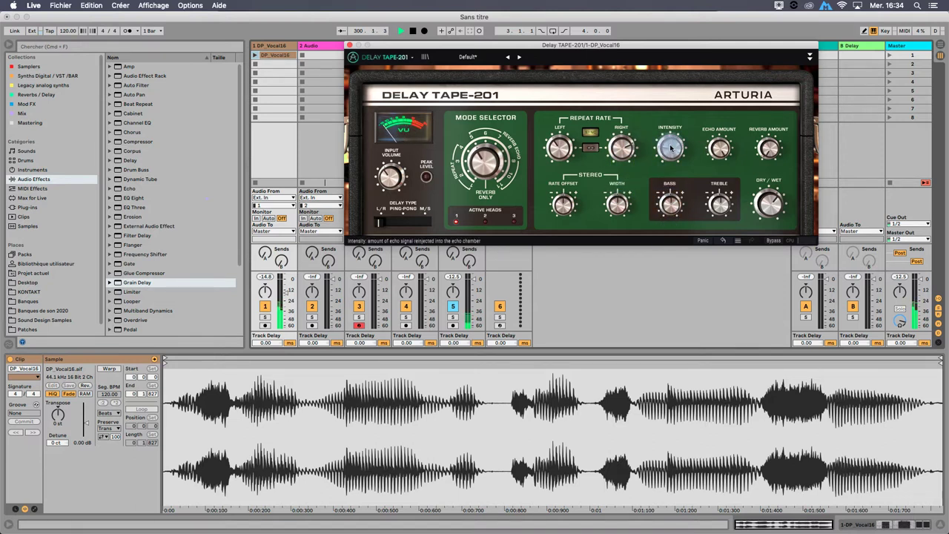
- Lower the tape delay's Intensity to about 0.264 and raise it again to about 0.744
{"action": "left_click_drag", "start_coordinate": [673, 143], "coordinate": [672, 152]}
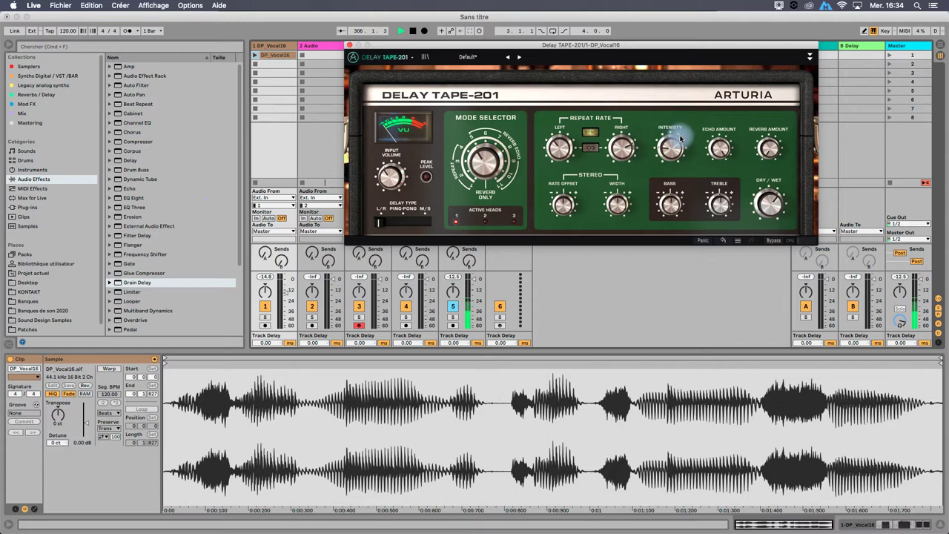
{"action": "mouse_move", "coordinate": [676, 154]}
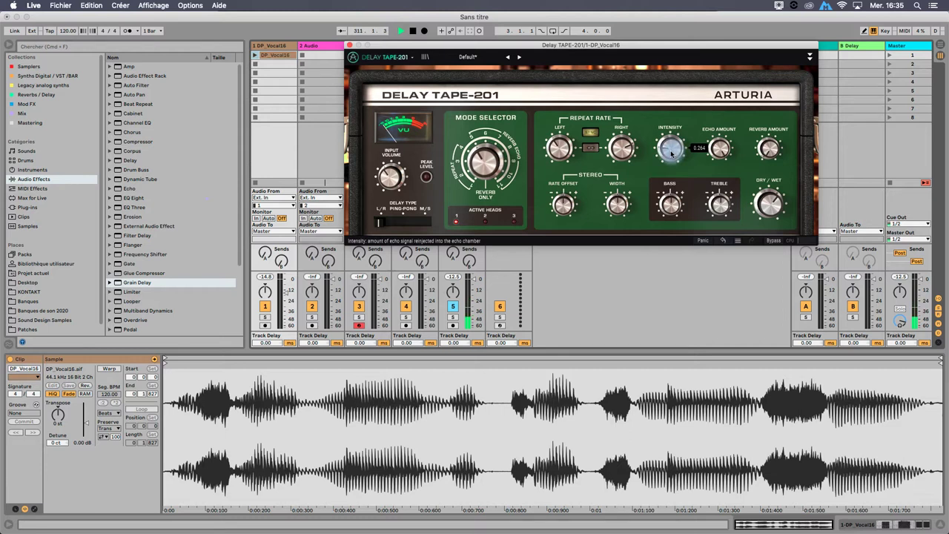
{"action": "left_click_drag", "start_coordinate": [676, 150], "coordinate": [667, 90]}
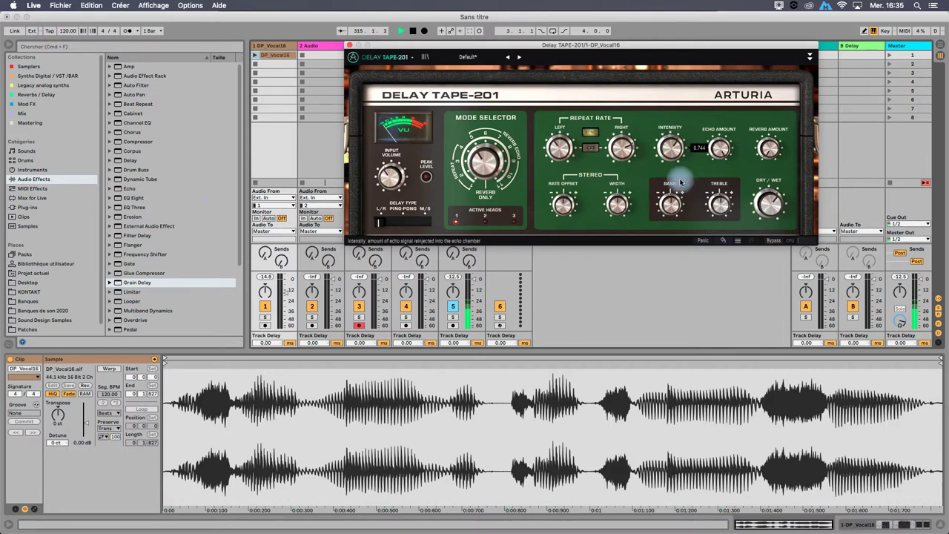
- Change the right Repeat Rate, replay the vocal clip and vary the Reverb Amount between low and high levels
{"action": "left_click_drag", "start_coordinate": [623, 146], "coordinate": [622, 158]}
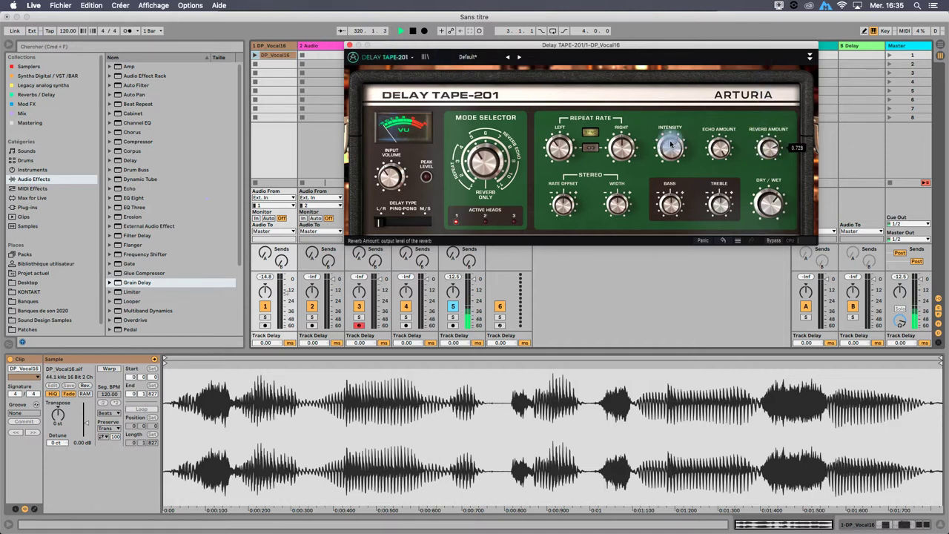
{"action": "left_click", "coordinate": [257, 56]}
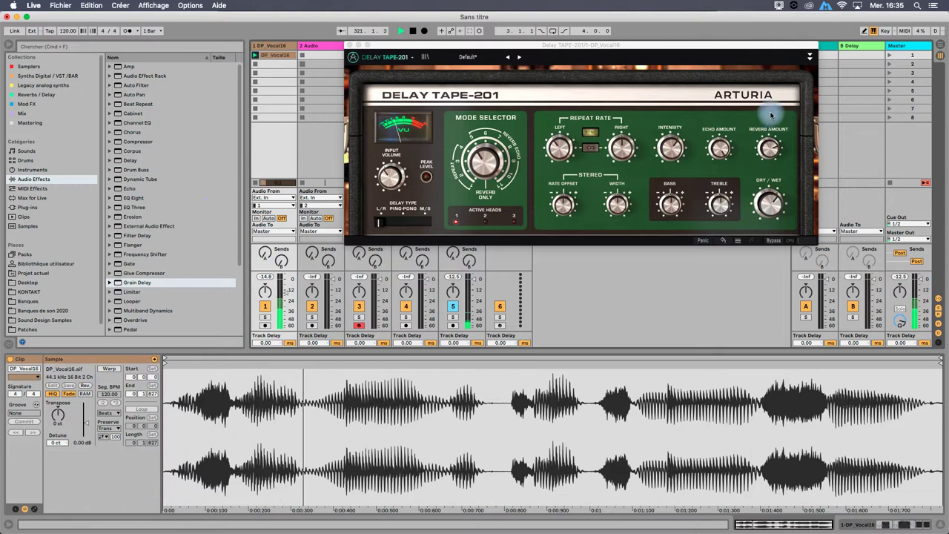
{"action": "left_click", "coordinate": [771, 148]}
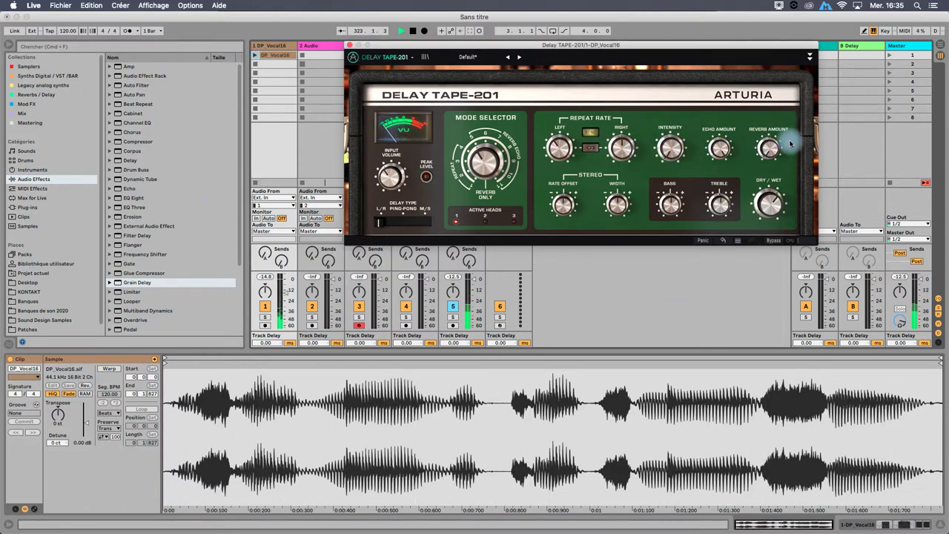
{"action": "mouse_move", "coordinate": [776, 149]}
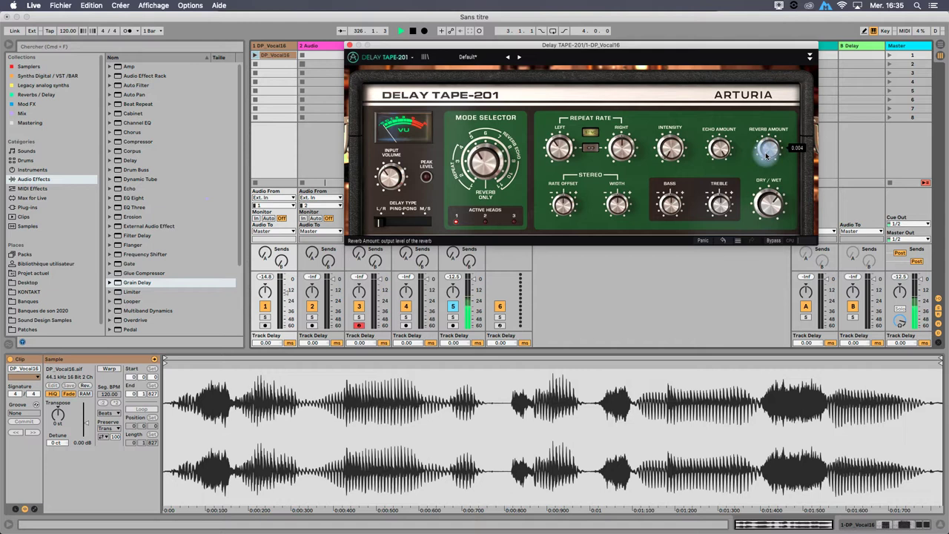
{"action": "left_click_drag", "start_coordinate": [766, 153], "coordinate": [760, 65]}
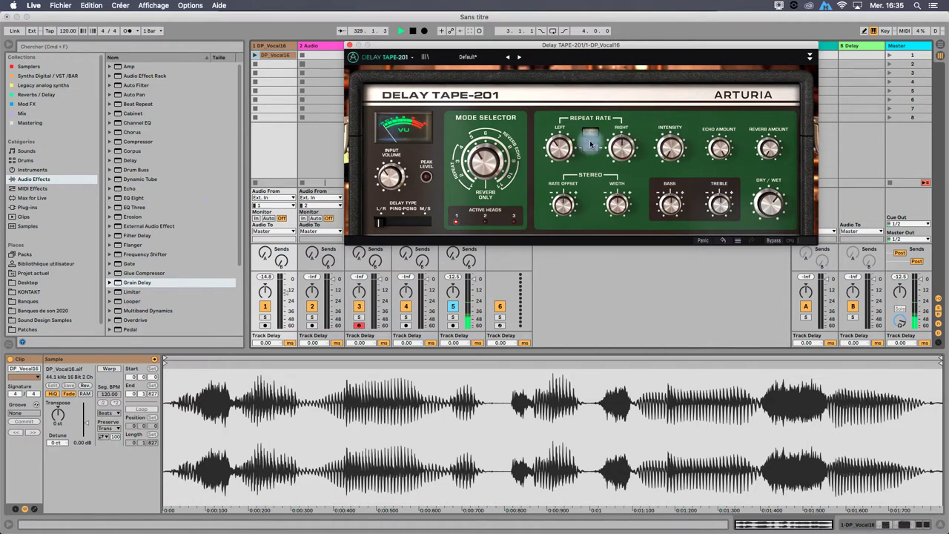
- Switch the Mode Selector to playback head 2, toggle the Repeat Rate sync and close the Delay TAPE-201 window
{"action": "left_click_drag", "start_coordinate": [485, 160], "coordinate": [485, 152]}
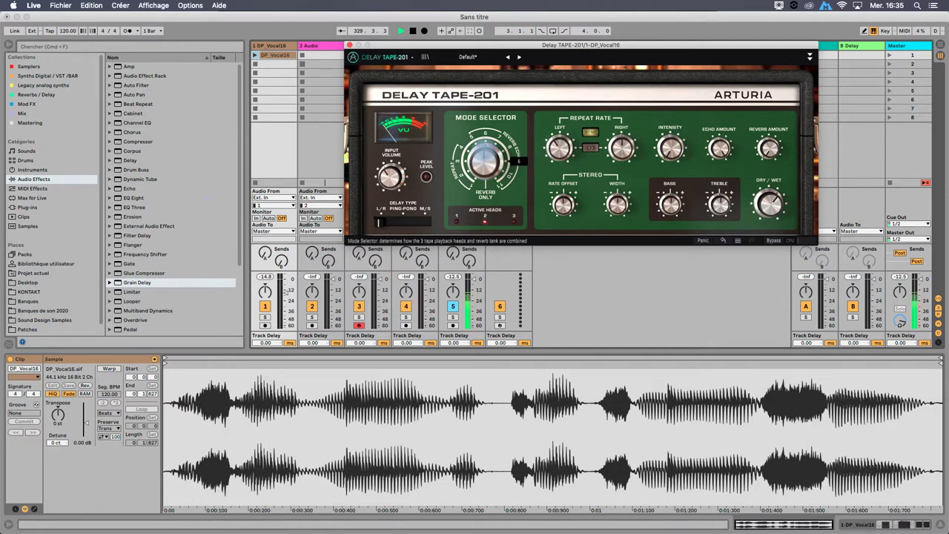
{"action": "left_click", "coordinate": [591, 132]}
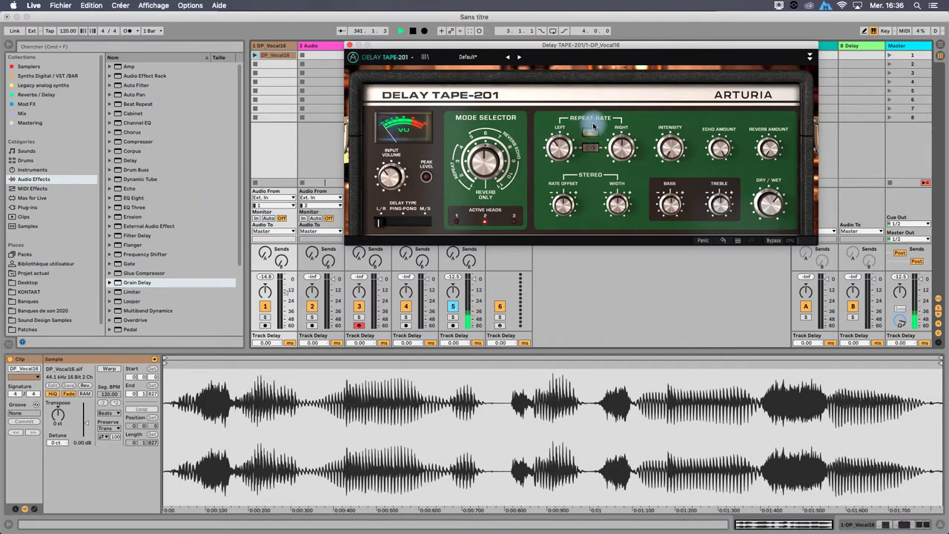
{"action": "left_click", "coordinate": [349, 48]}
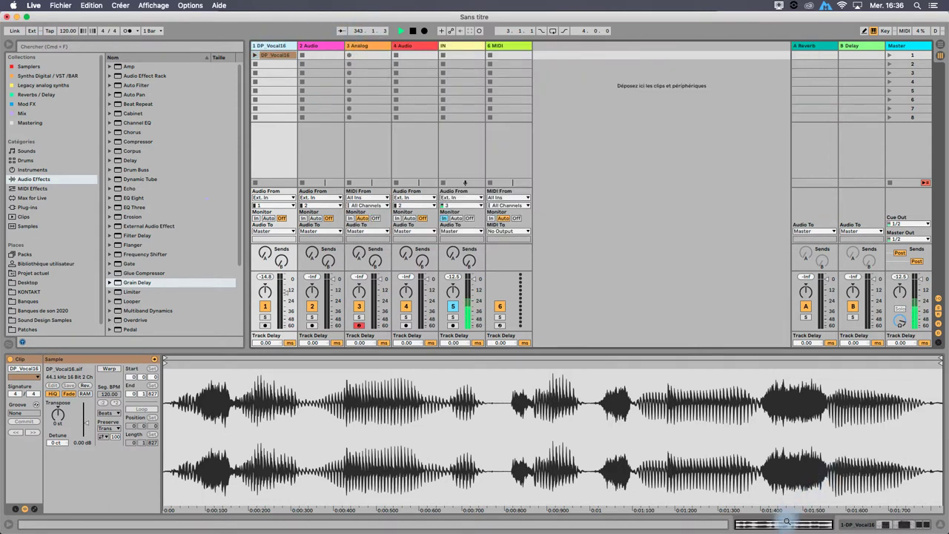
- In the vocal track's device chain, turn off Delay TAPE-201, then enable and open Delay MEMORY-BRIGADE
{"action": "key", "text": "shift+Tab"}
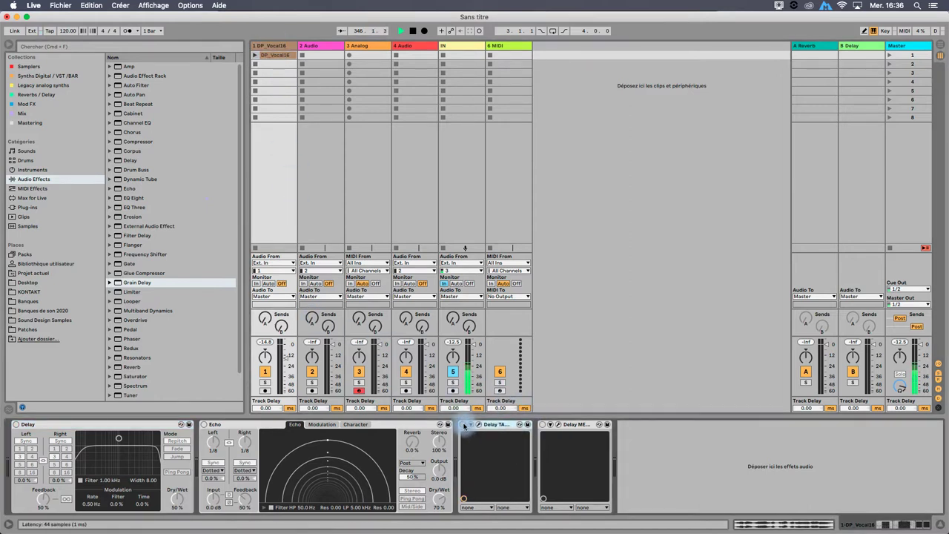
{"action": "left_click", "coordinate": [542, 424]}
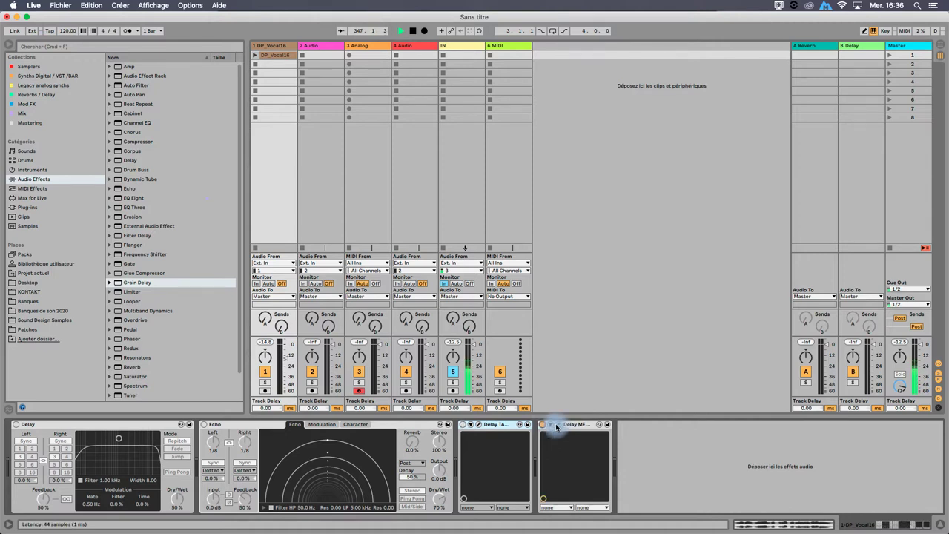
{"action": "left_click", "coordinate": [559, 424]}
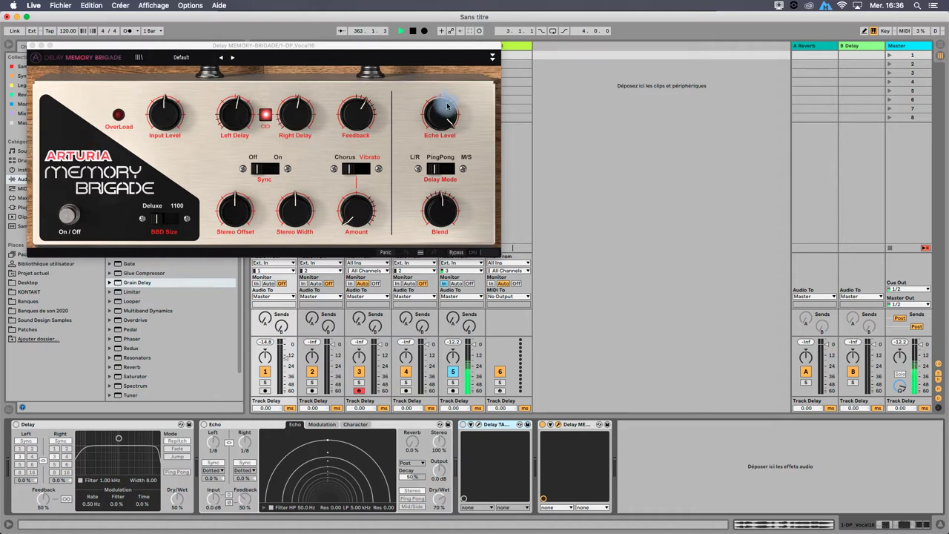
- Adjust the Memory Brigade's Blend to about 0.508, try its Echo Level and set the Left Delay to about 0.412
{"action": "left_click", "coordinate": [357, 117]}
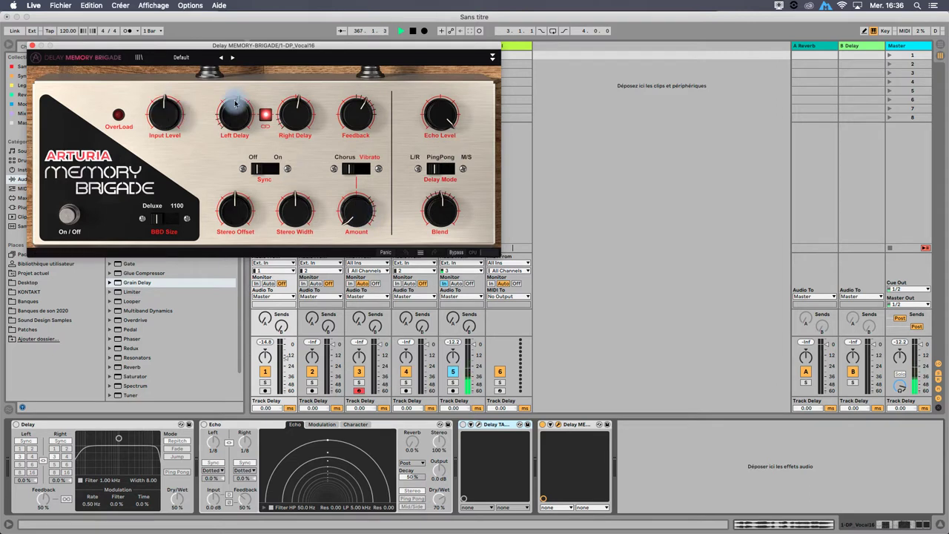
{"action": "left_click_drag", "start_coordinate": [445, 215], "coordinate": [446, 205]}
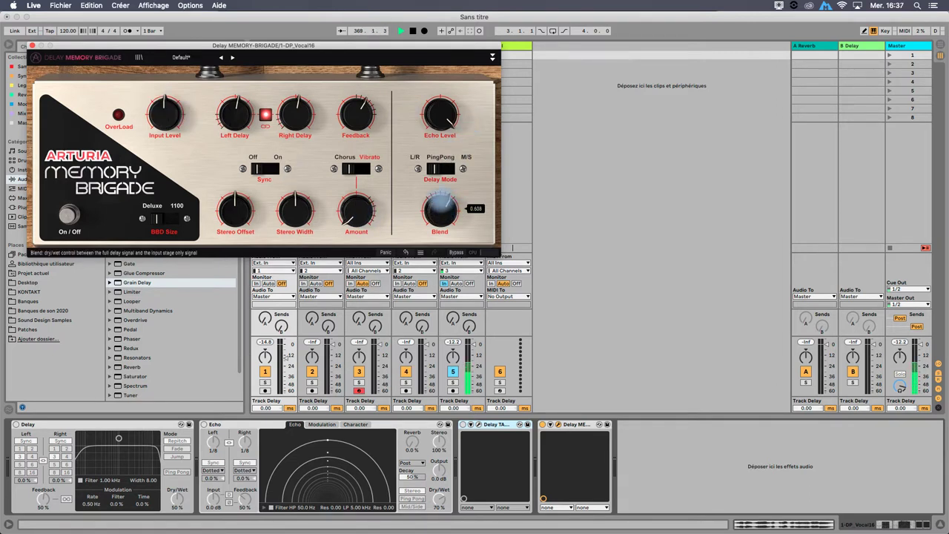
{"action": "left_click_drag", "start_coordinate": [446, 204], "coordinate": [442, 216]}
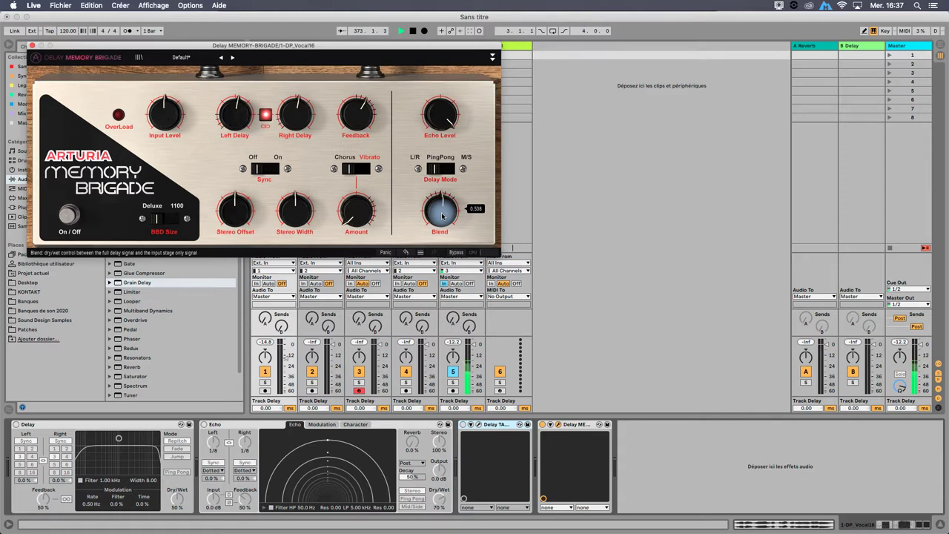
{"action": "mouse_move", "coordinate": [442, 211]}
{"action": "left_mouse_down"}
{"action": "mouse_move", "coordinate": [440, 159]}
{"action": "mouse_move", "coordinate": [441, 212]}
{"action": "left_mouse_up"}
{"action": "left_click_drag", "start_coordinate": [442, 120], "coordinate": [445, 99]}
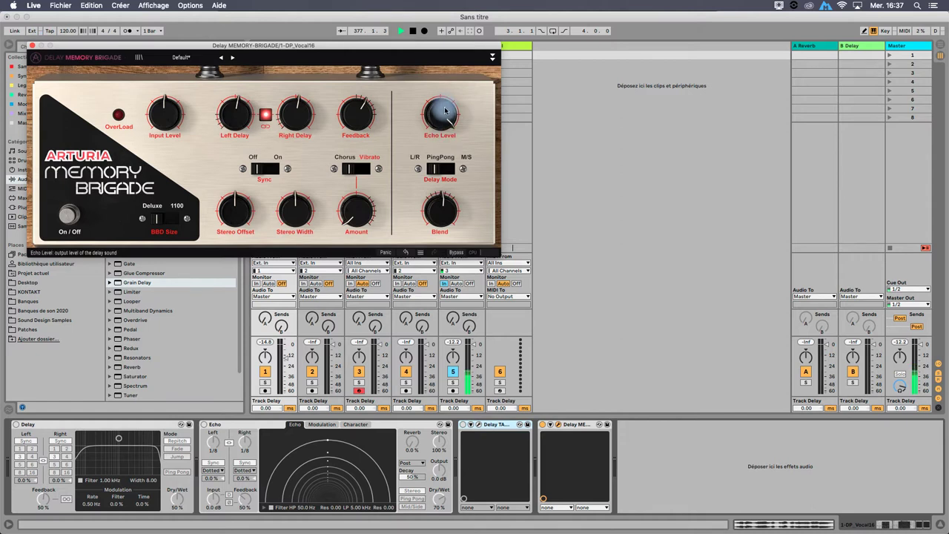
{"action": "mouse_move", "coordinate": [234, 111]}
{"action": "left_mouse_down"}
{"action": "mouse_move", "coordinate": [238, 131]}
{"action": "mouse_move", "coordinate": [235, 108]}
{"action": "left_mouse_up"}
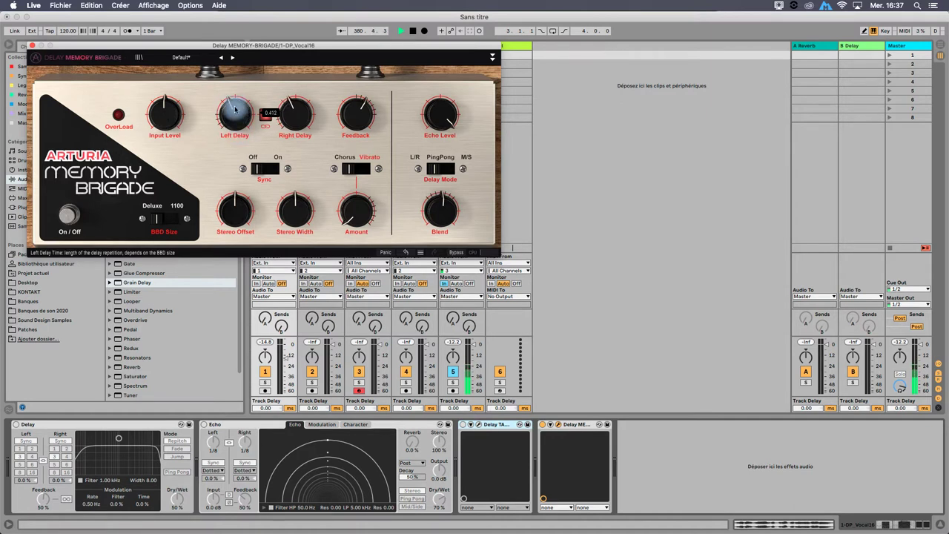
- Close and turn off Delay MEMORY-BRIGADE, and enable Live's own Delay device on the vocal track
{"action": "left_click", "coordinate": [31, 46]}
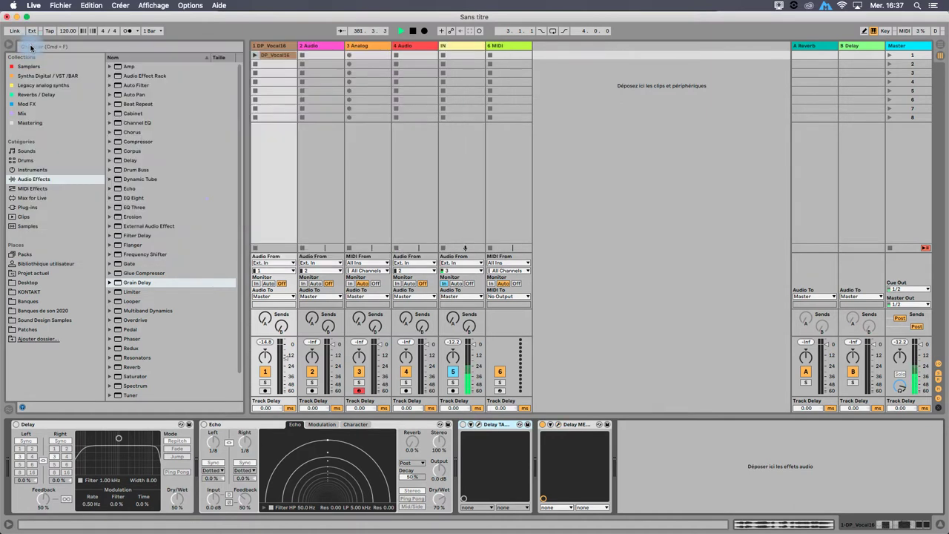
{"action": "left_click", "coordinate": [542, 424]}
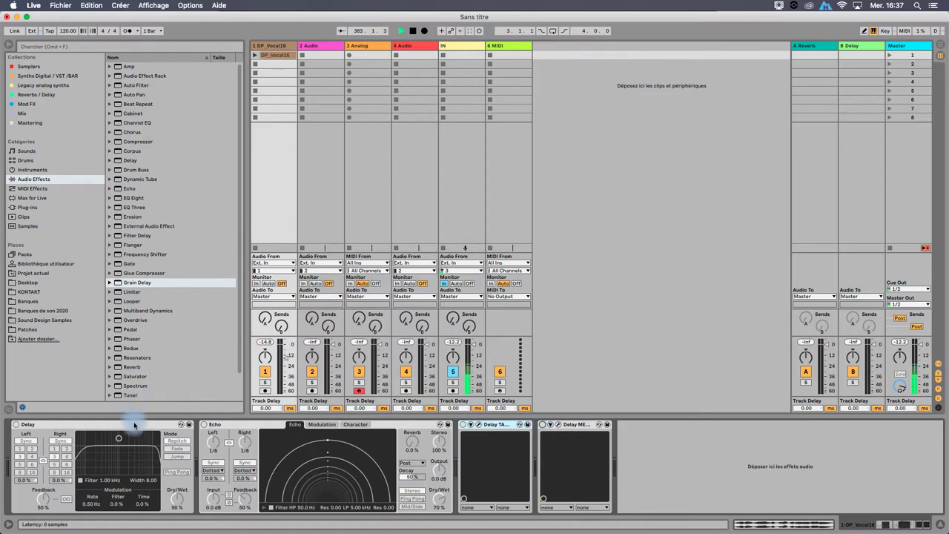
{"action": "left_click", "coordinate": [15, 425]}
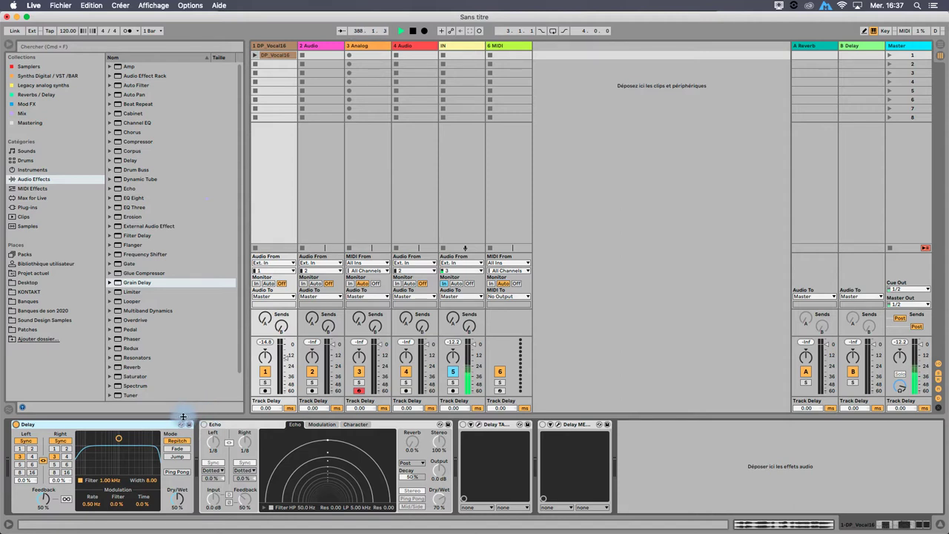
- Set the Delay device's synced left and right times to 1 and its Dry/Wet to 79%
{"action": "left_click", "coordinate": [275, 45]}
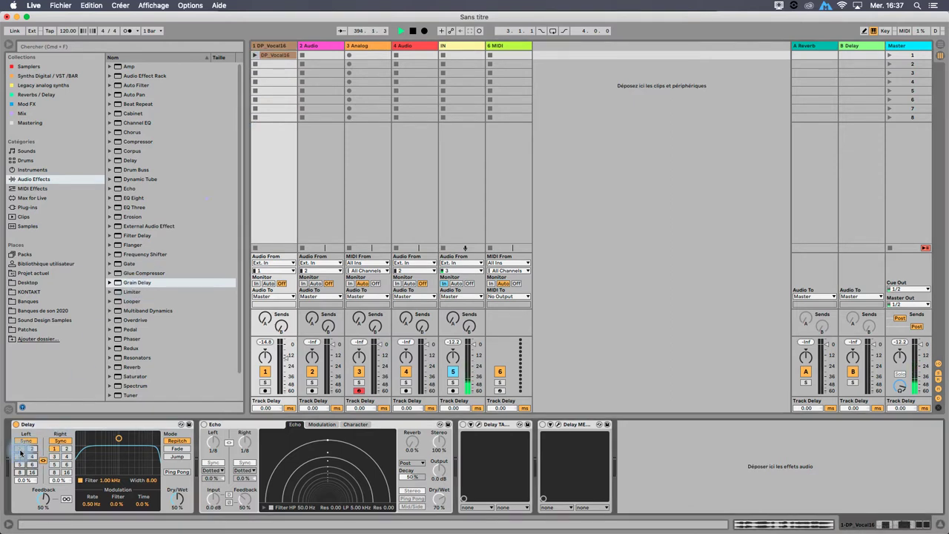
{"action": "left_click", "coordinate": [20, 449]}
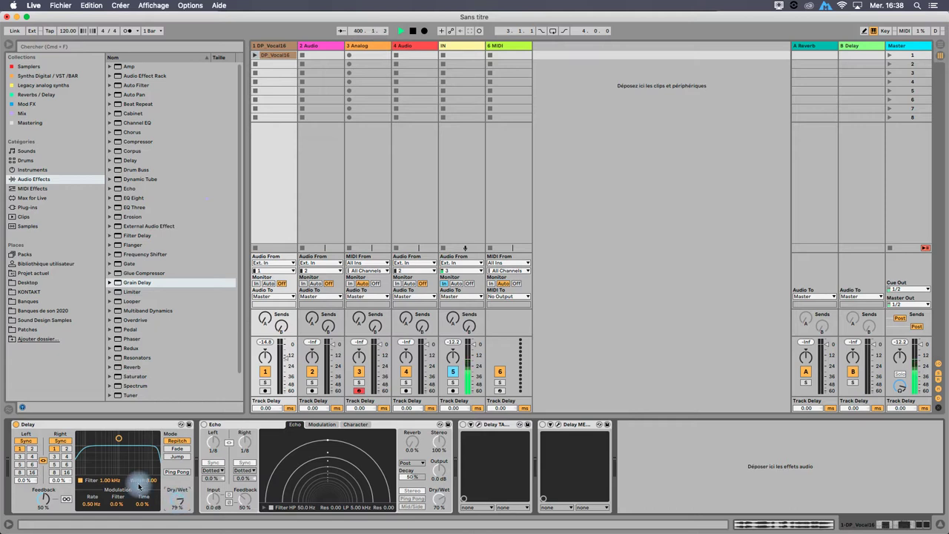
{"action": "left_click", "coordinate": [29, 447]}
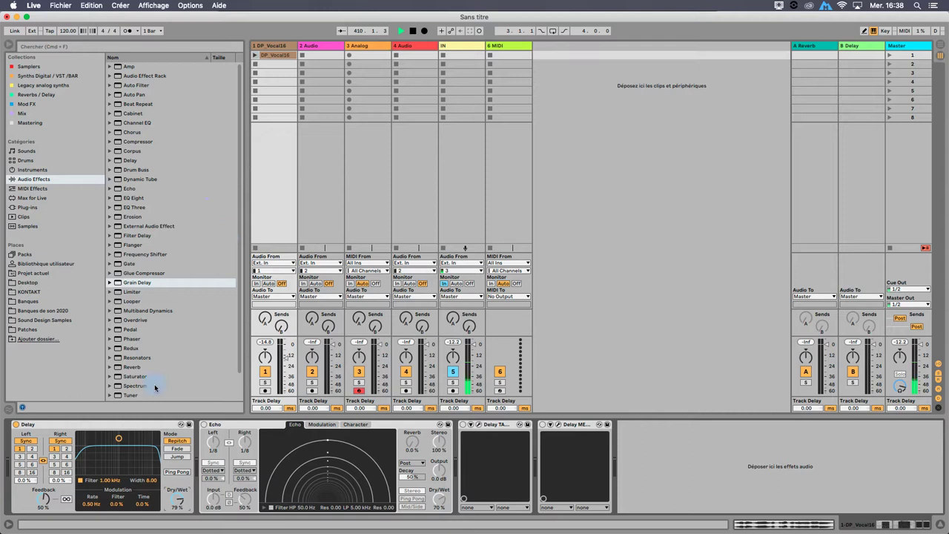
- Switch the Delay device from Sync to Time mode and set its linked left and right times to about 19.2 ms
{"action": "left_click", "coordinate": [28, 440]}
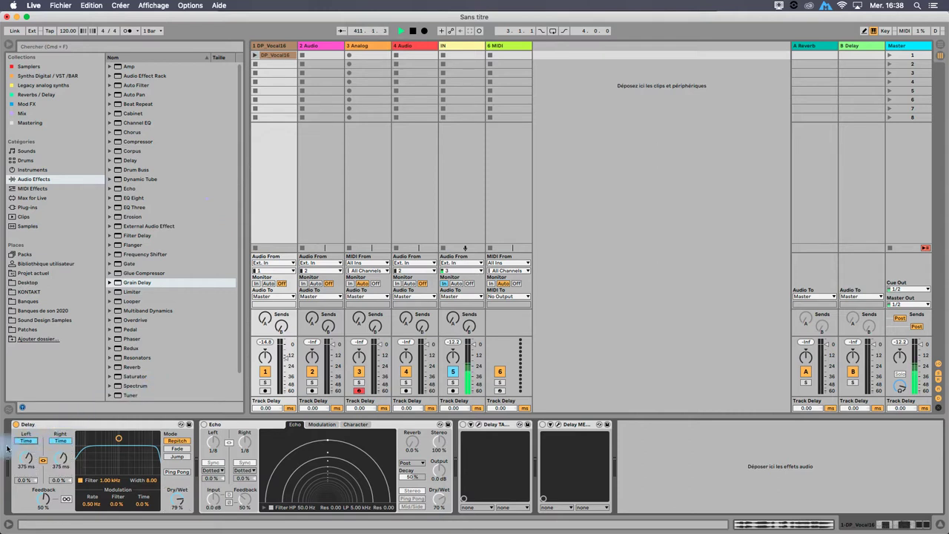
{"action": "left_click_drag", "start_coordinate": [27, 453], "coordinate": [27, 519]}
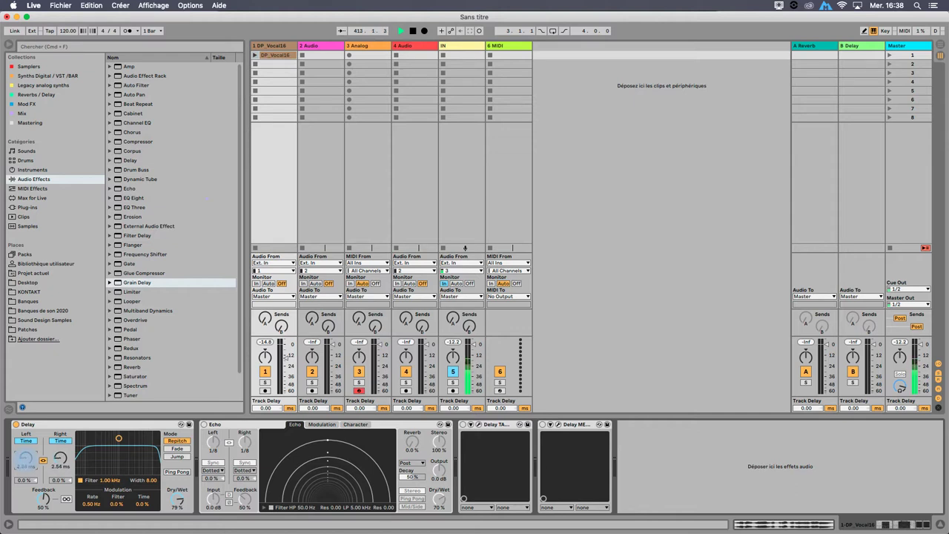
{"action": "left_click", "coordinate": [26, 440]}
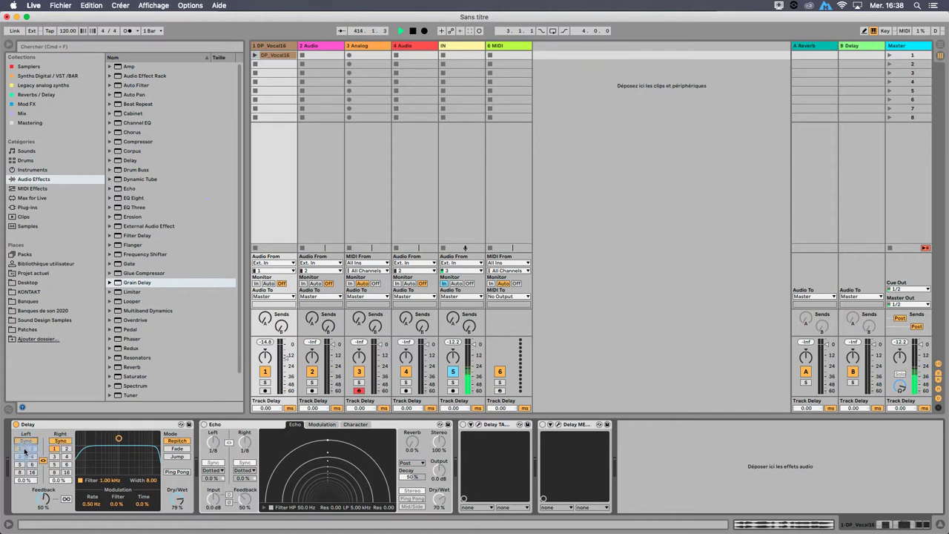
{"action": "left_click", "coordinate": [28, 441]}
{"action": "left_click", "coordinate": [27, 441]}
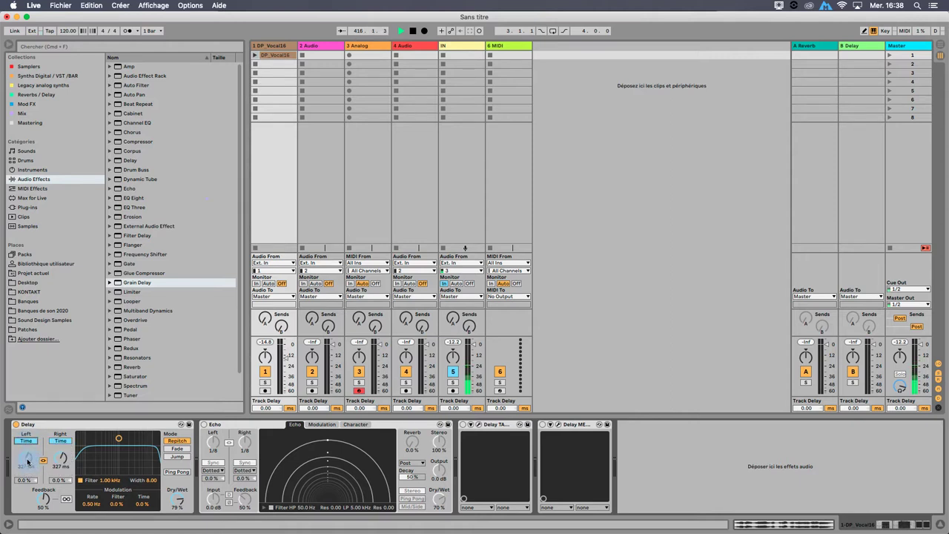
{"action": "left_click_drag", "start_coordinate": [28, 461], "coordinate": [27, 528]}
{"action": "mouse_move", "coordinate": [28, 461]}
{"action": "left_mouse_down"}
{"action": "mouse_move", "coordinate": [27, 446]}
{"action": "mouse_move", "coordinate": [25, 461]}
{"action": "left_mouse_up"}
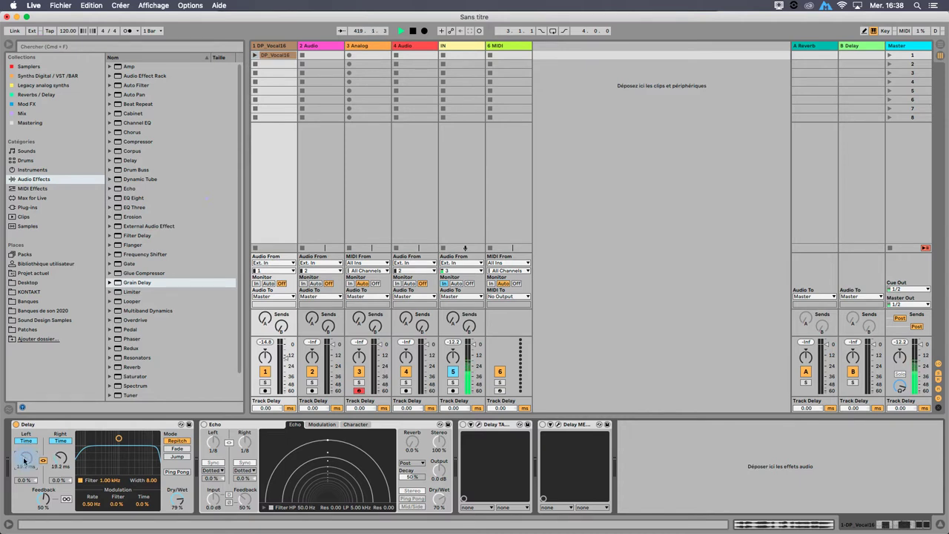
- Play the DP_Vocal16 clip, shorten the linked delay times to about 5.51 ms and play the clip again
{"action": "left_click", "coordinate": [256, 56]}
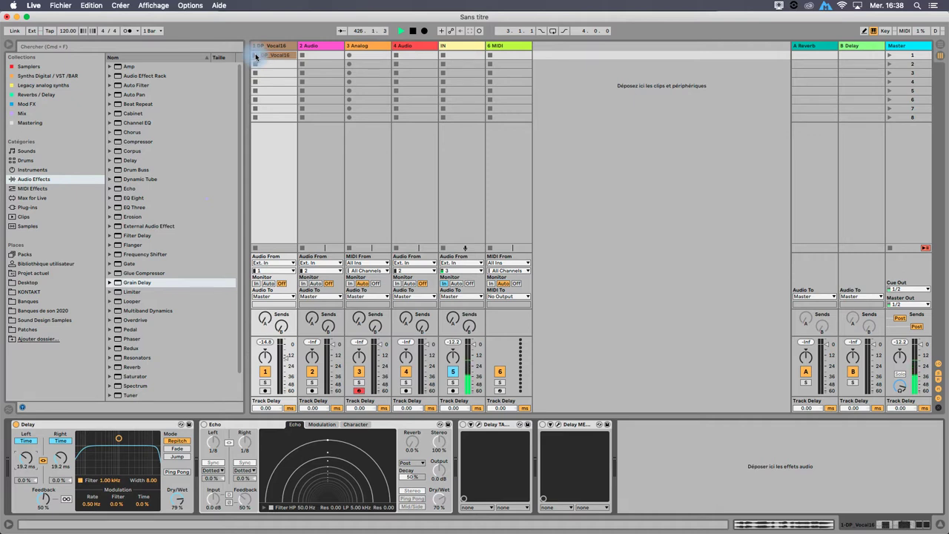
{"action": "left_click", "coordinate": [256, 56]}
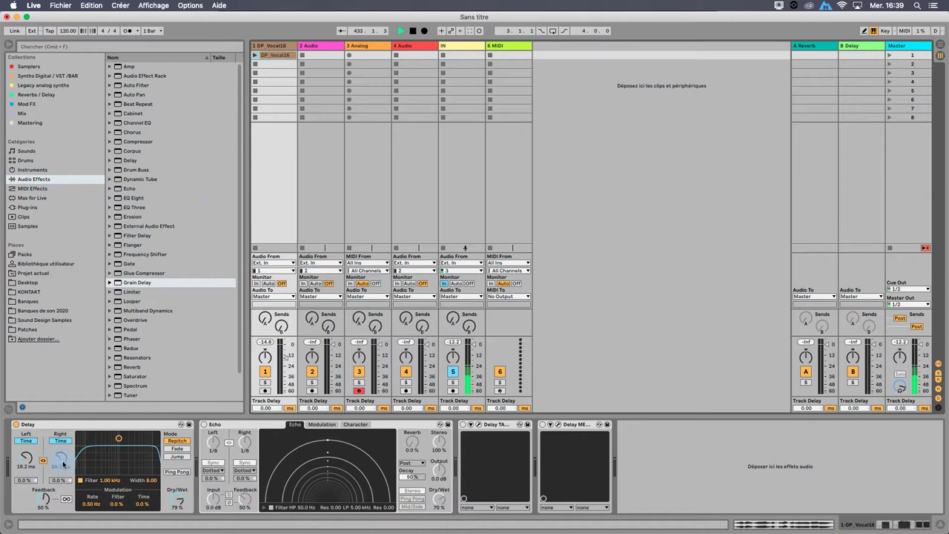
{"action": "left_click_drag", "start_coordinate": [60, 459], "coordinate": [60, 486]}
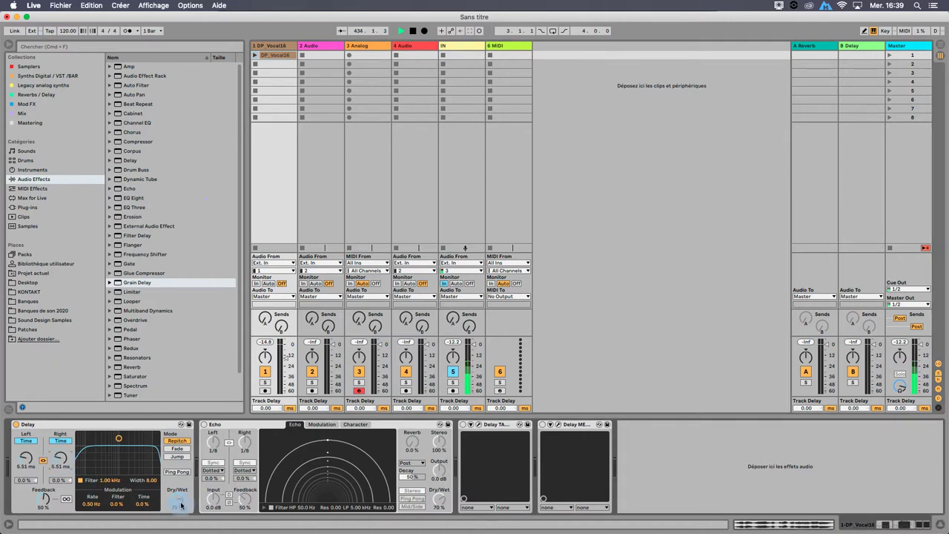
{"action": "left_click", "coordinate": [255, 55]}
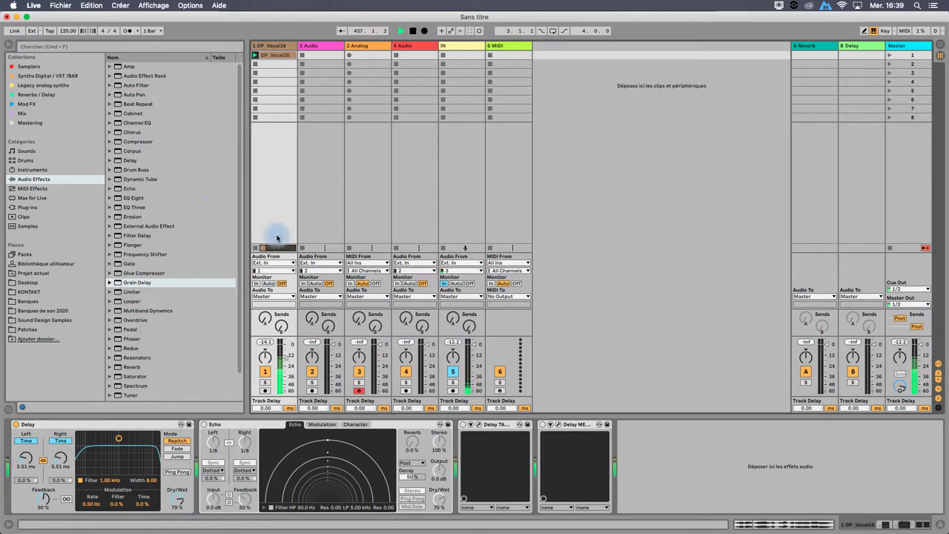
{"action": "left_click", "coordinate": [281, 283]}
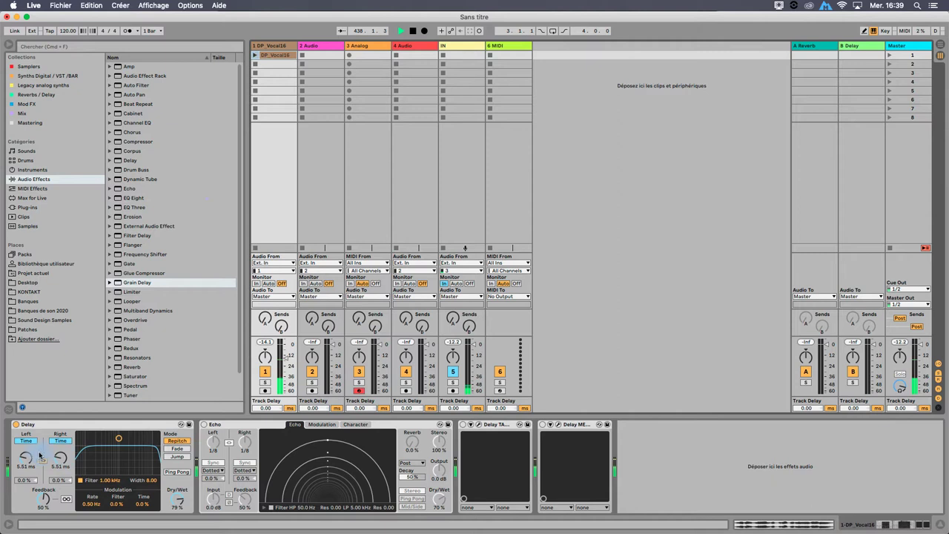
- Audition the vocal clip with the linked delay times set to about 19.2 ms and 45.5 ms
{"action": "mouse_move", "coordinate": [26, 461]}
{"action": "left_mouse_down"}
{"action": "mouse_move", "coordinate": [26, 454]}
{"action": "mouse_move", "coordinate": [26, 466]}
{"action": "left_mouse_up"}
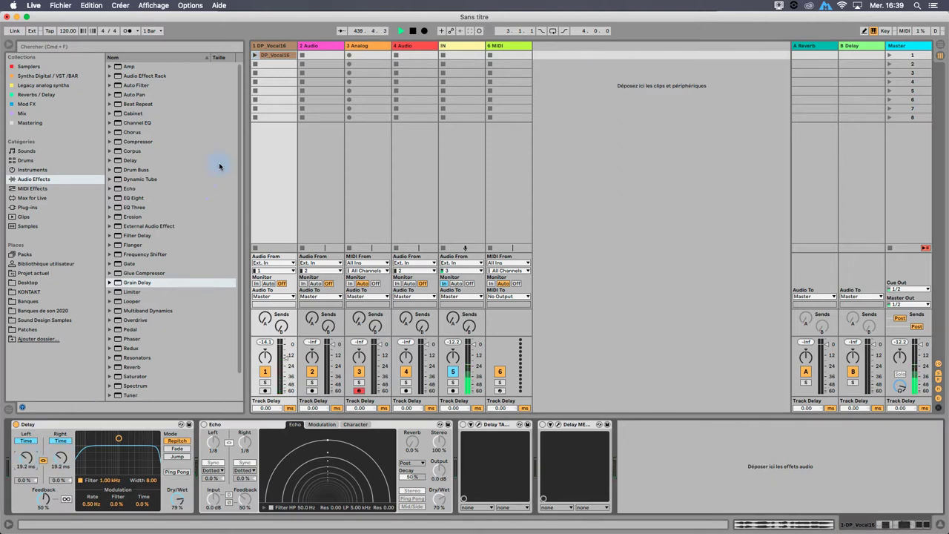
{"action": "left_click", "coordinate": [255, 58]}
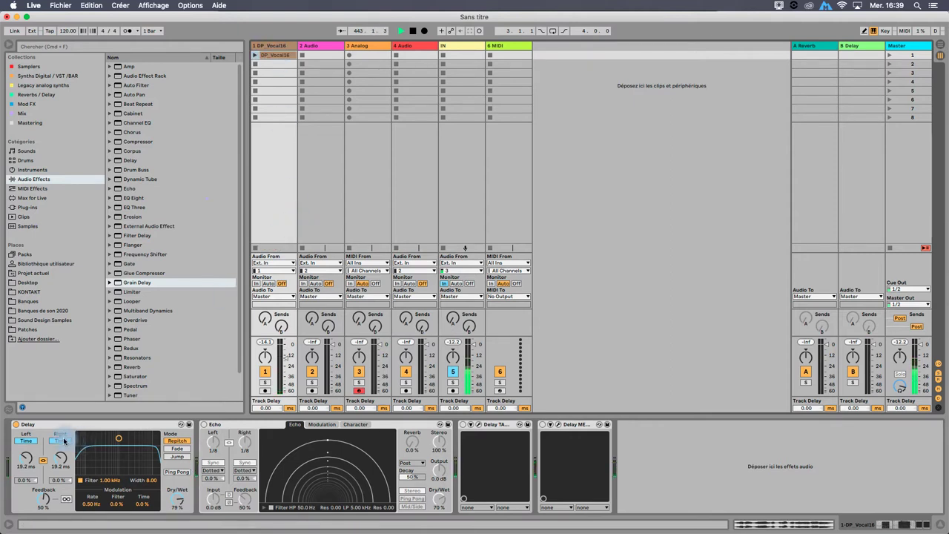
{"action": "left_click", "coordinate": [27, 461]}
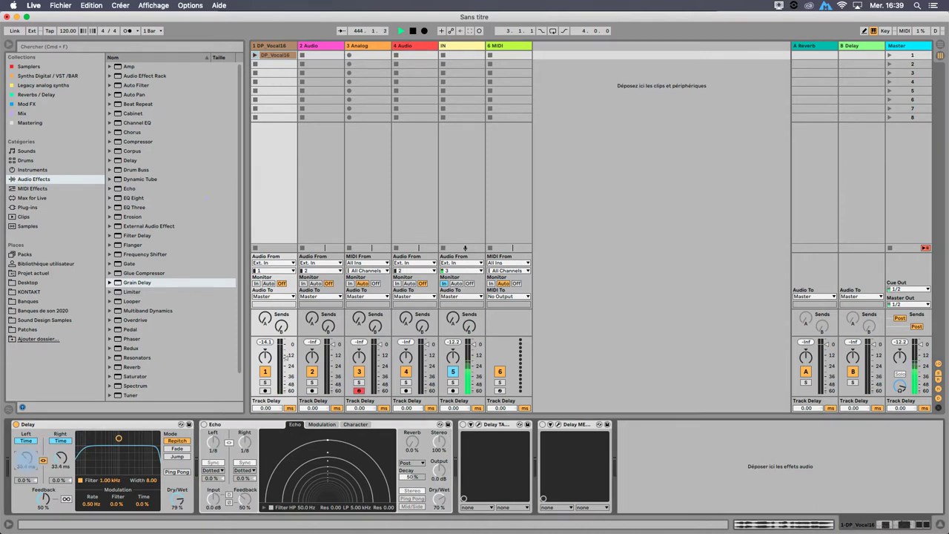
{"action": "left_click_drag", "start_coordinate": [26, 460], "coordinate": [27, 467]}
{"action": "left_click", "coordinate": [255, 55]}
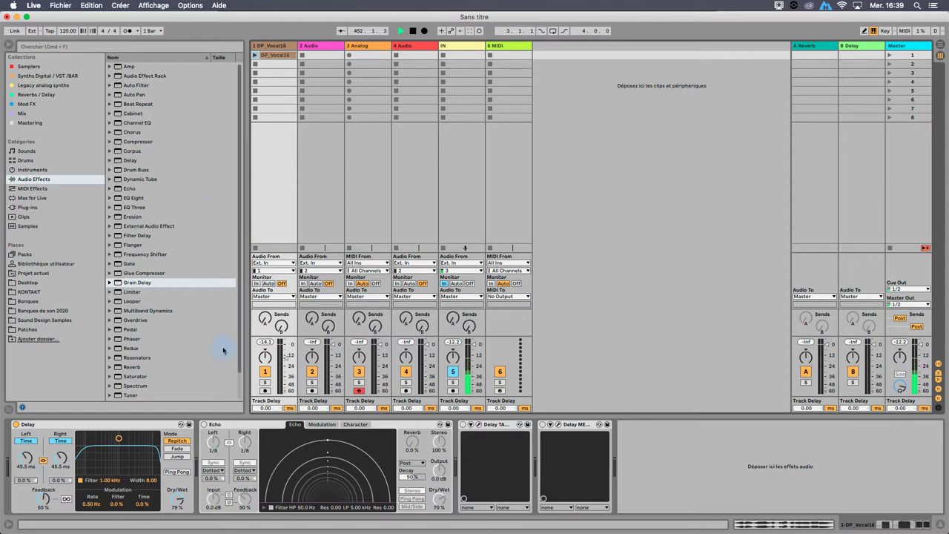
- Raise the linked delay times to about 60.8 ms and play the vocal clip
{"action": "left_click_drag", "start_coordinate": [26, 458], "coordinate": [26, 463]}
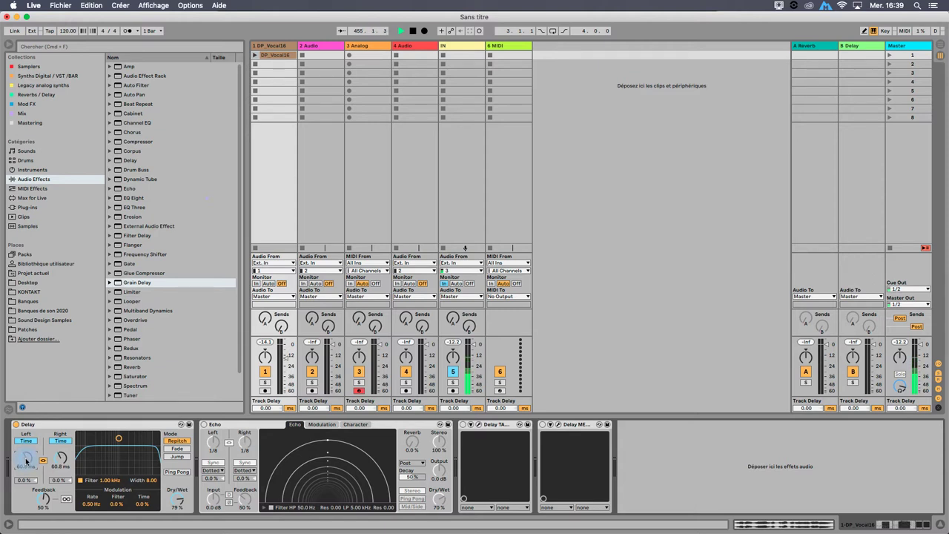
{"action": "left_click", "coordinate": [255, 58]}
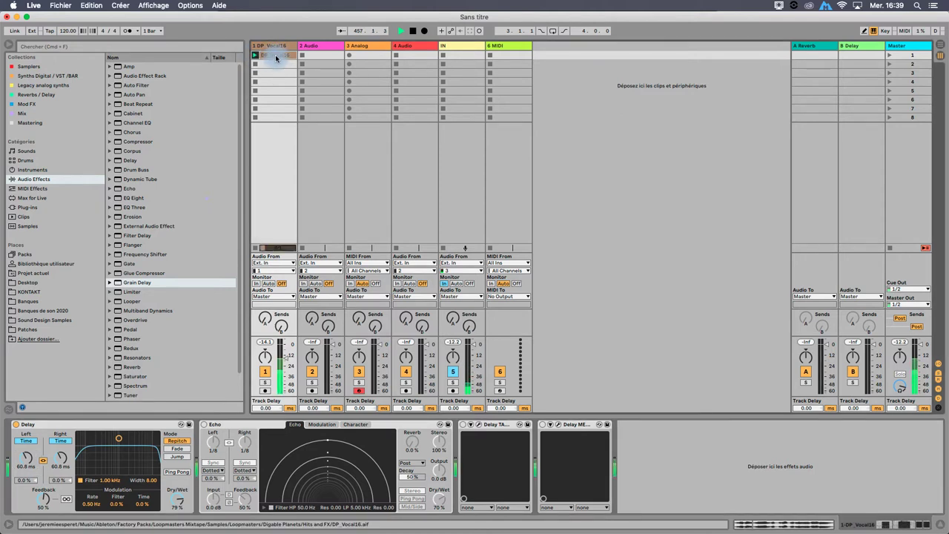
{"action": "left_click", "coordinate": [276, 46]}
{"action": "left_click", "coordinate": [310, 287]}
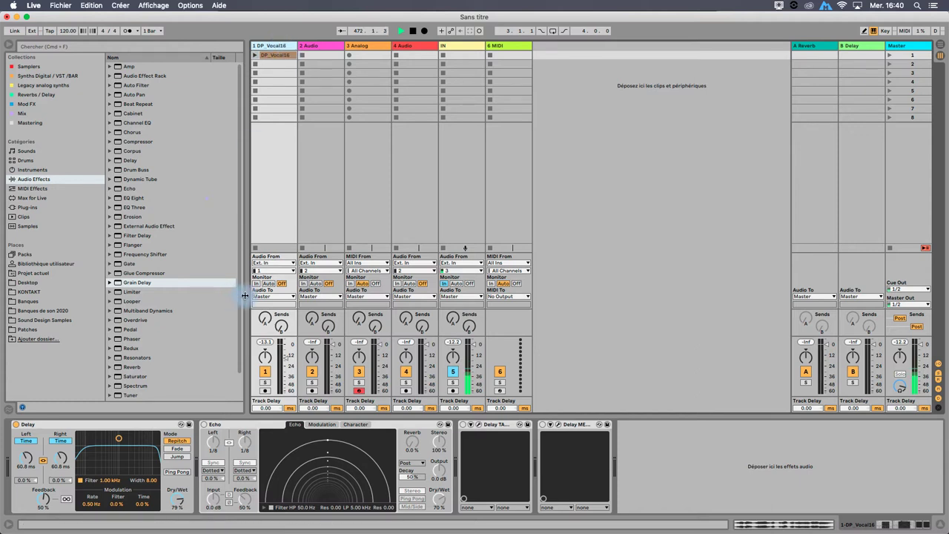
- Raise the linked delay times to about 184 ms and play the vocal clip
{"action": "left_click", "coordinate": [29, 461]}
{"action": "left_click_drag", "start_coordinate": [27, 459], "coordinate": [26, 443]}
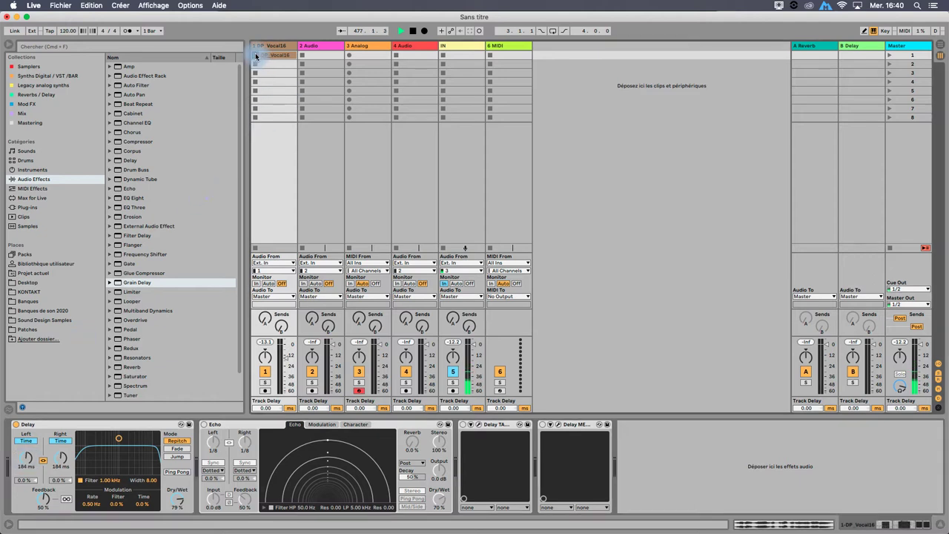
{"action": "left_click", "coordinate": [256, 56]}
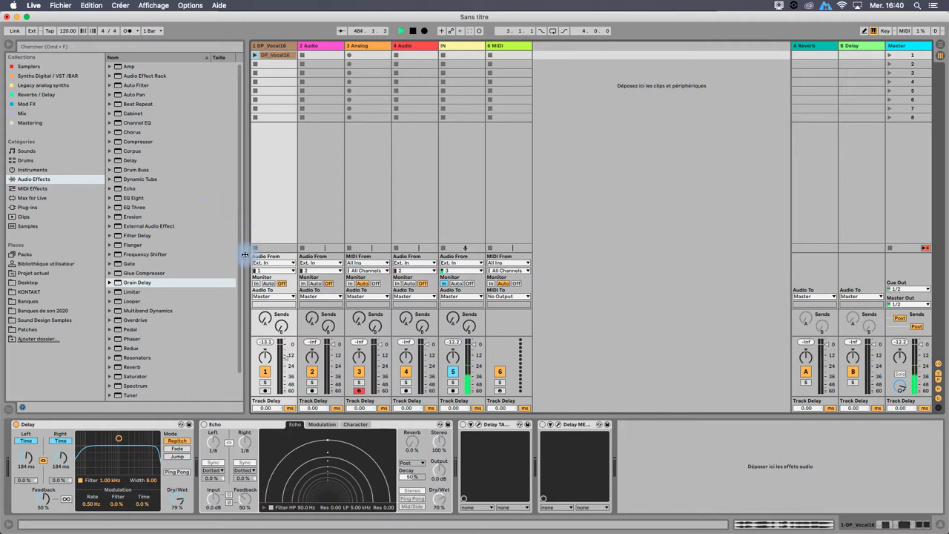
- Raise the linked delay times to about 2.01 s and play the vocal clip
{"action": "mouse_move", "coordinate": [26, 459]}
{"action": "left_mouse_down"}
{"action": "mouse_move", "coordinate": [26, 436]}
{"action": "mouse_move", "coordinate": [29, 463]}
{"action": "mouse_move", "coordinate": [28, 452]}
{"action": "left_mouse_up"}
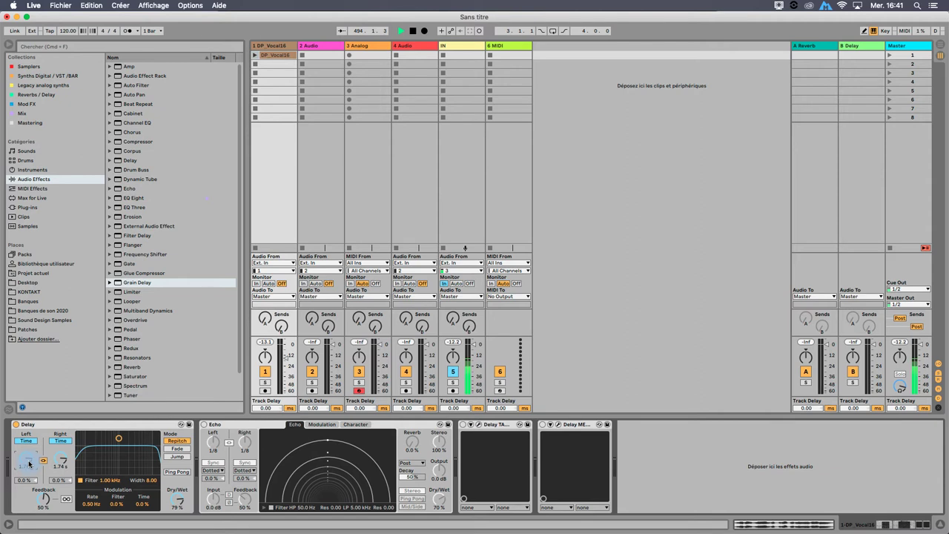
{"action": "left_click_drag", "start_coordinate": [30, 464], "coordinate": [30, 445]}
{"action": "left_click_drag", "start_coordinate": [27, 460], "coordinate": [26, 446]}
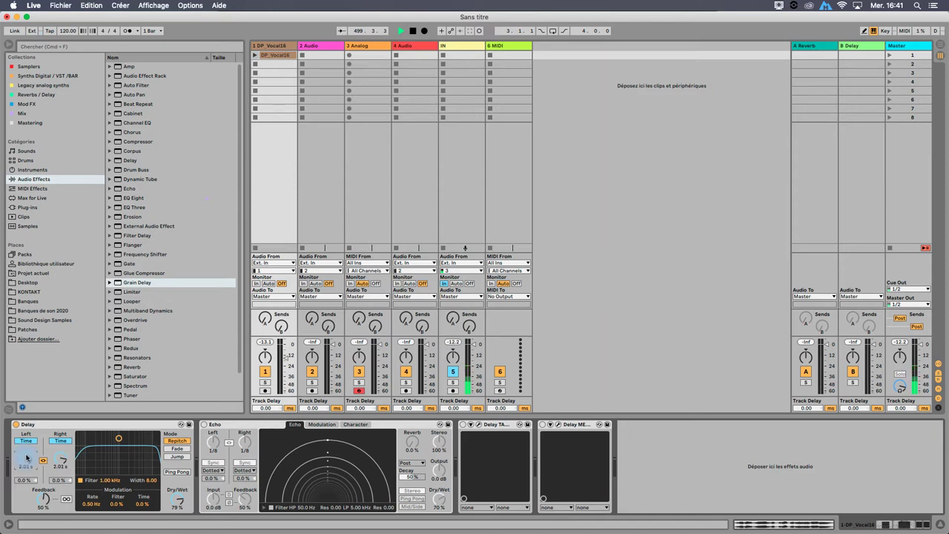
{"action": "left_click", "coordinate": [258, 52]}
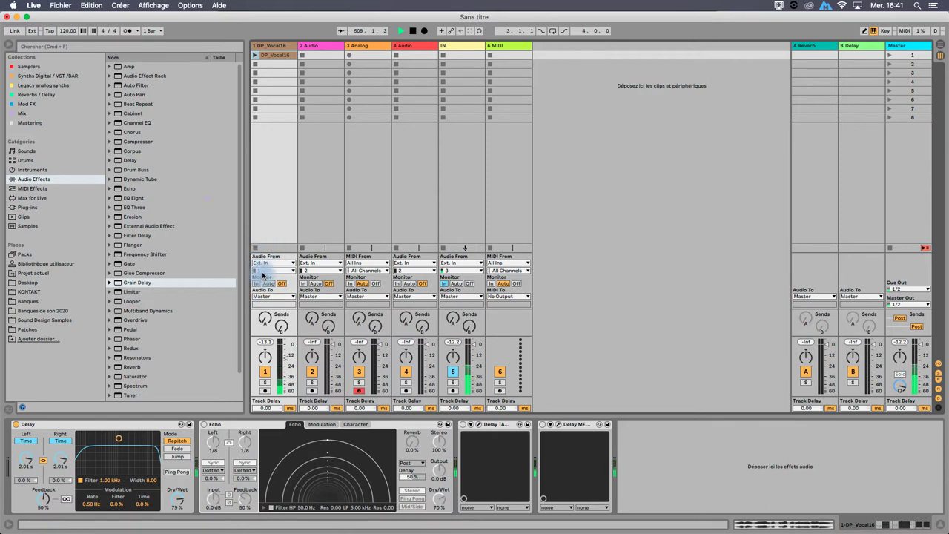
- Lower the Delay's Dry/Wet to 35%, set its times to about 550 ms and toggle between Sync and Time modes
{"action": "left_click_drag", "start_coordinate": [176, 503], "coordinate": [178, 497]}
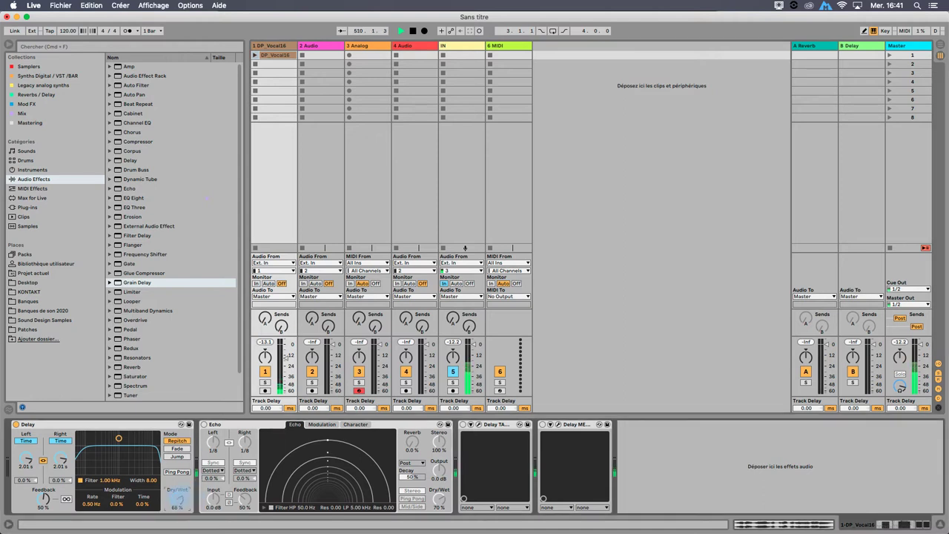
{"action": "left_click_drag", "start_coordinate": [26, 458], "coordinate": [26, 467]}
{"action": "left_click", "coordinate": [28, 440]}
{"action": "left_click", "coordinate": [27, 440]}
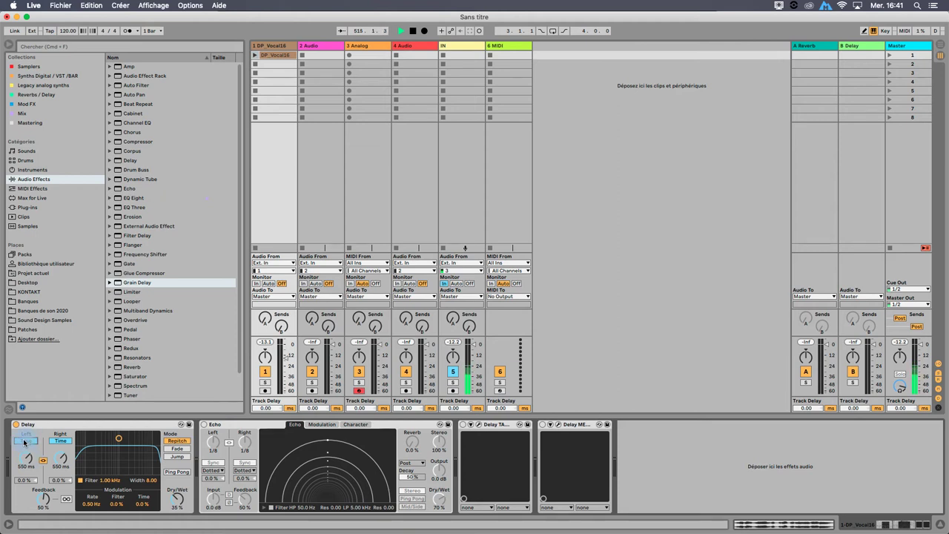
{"action": "left_click", "coordinate": [23, 442]}
{"action": "left_click", "coordinate": [25, 441]}
- Sweep the unsynced delay times, down to about 37.1 ms along the way, and switch both sides back to Sync mode
{"action": "left_click_drag", "start_coordinate": [25, 460], "coordinate": [27, 523]}
{"action": "left_click_drag", "start_coordinate": [26, 522], "coordinate": [26, 510]}
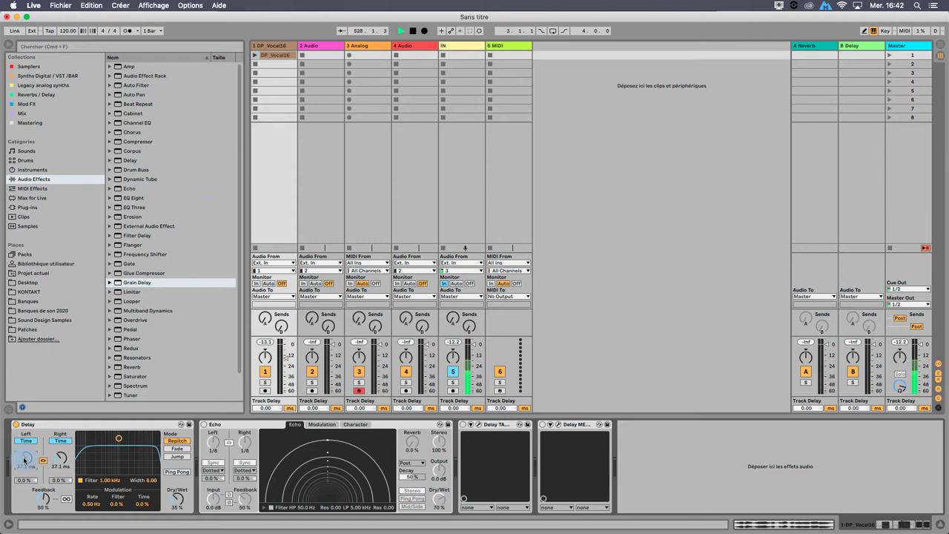
{"action": "mouse_move", "coordinate": [24, 461]}
{"action": "left_mouse_down"}
{"action": "mouse_move", "coordinate": [23, 495]}
{"action": "mouse_move", "coordinate": [24, 422]}
{"action": "mouse_move", "coordinate": [23, 447]}
{"action": "left_mouse_up"}
{"action": "left_click", "coordinate": [27, 442]}
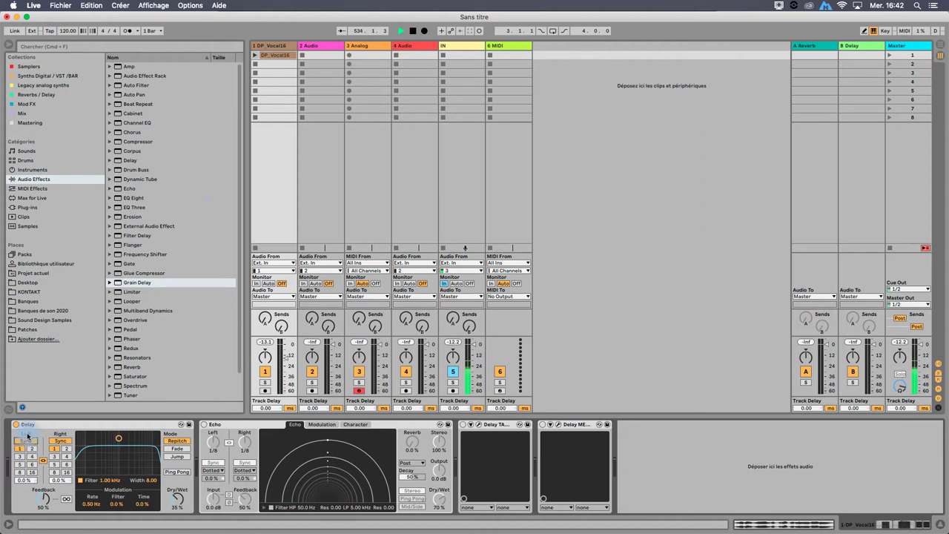
{"action": "left_click", "coordinate": [28, 441]}
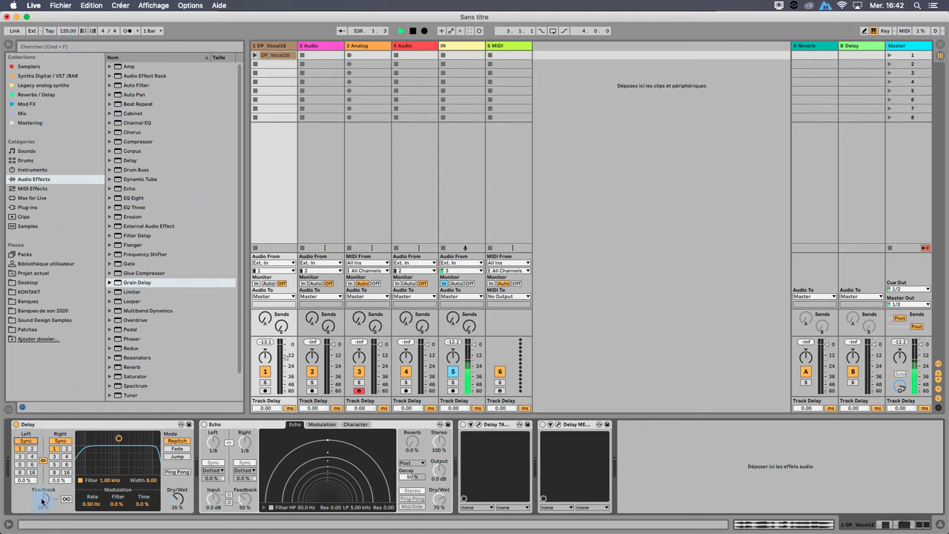
{"action": "left_click", "coordinate": [26, 441]}
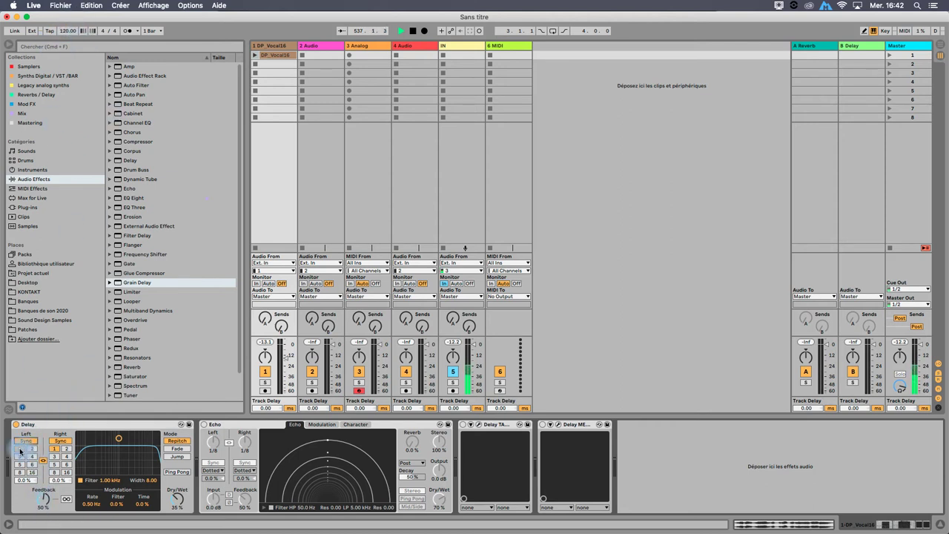
{"action": "left_click", "coordinate": [26, 441]}
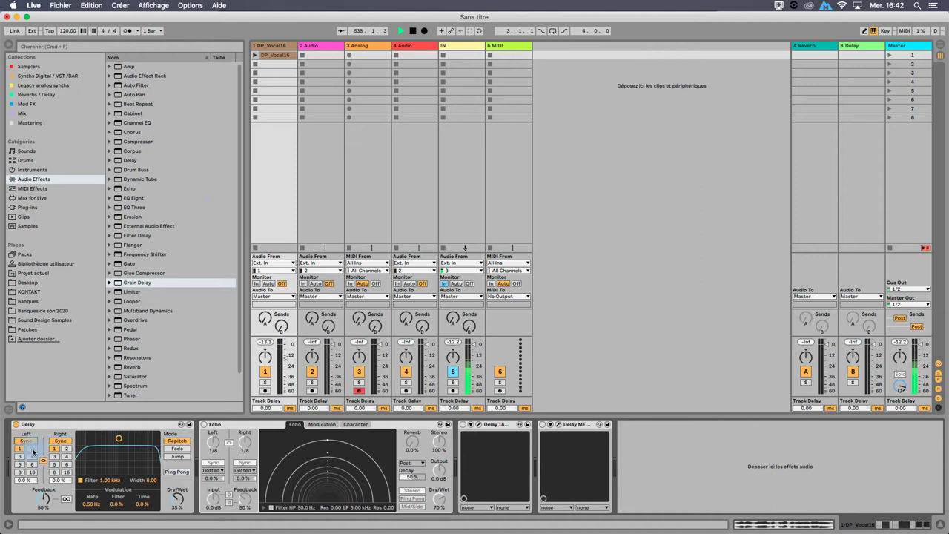
- Try the synced delay division 4 on both sides and return to 1
{"action": "left_click", "coordinate": [22, 456]}
{"action": "left_click", "coordinate": [32, 457]}
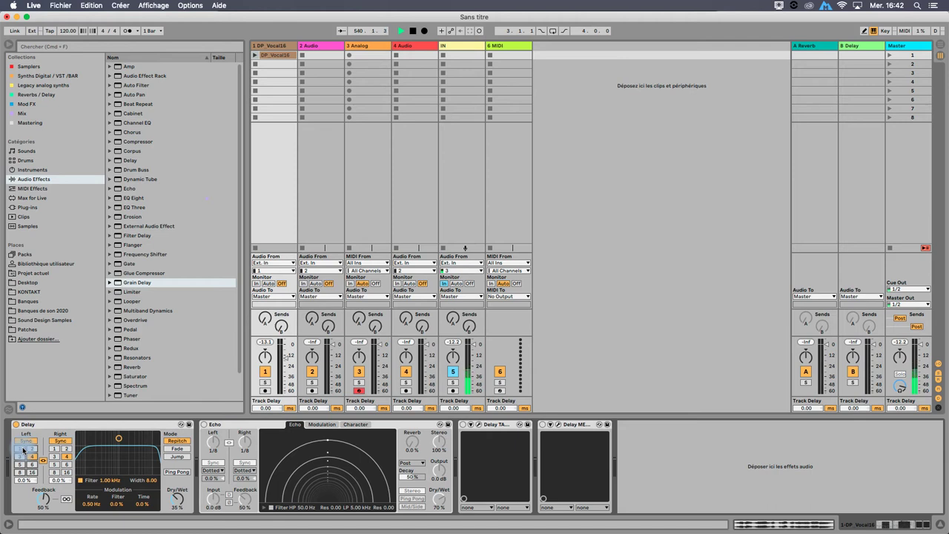
{"action": "left_click", "coordinate": [23, 449]}
{"action": "left_click", "coordinate": [21, 447]}
{"action": "left_click", "coordinate": [21, 448]}
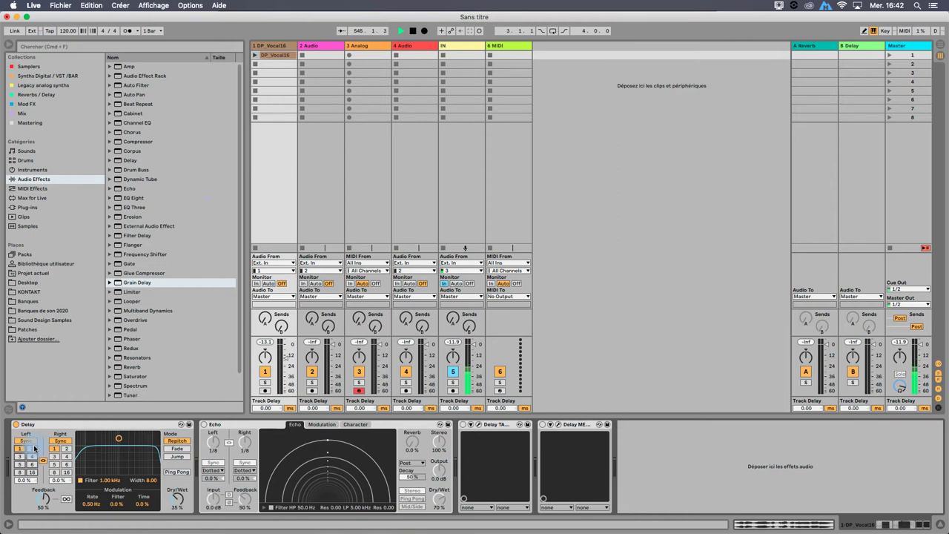
- Set the Echo device's left time to 1/16 and return to the Delay device
{"action": "left_click", "coordinate": [214, 445]}
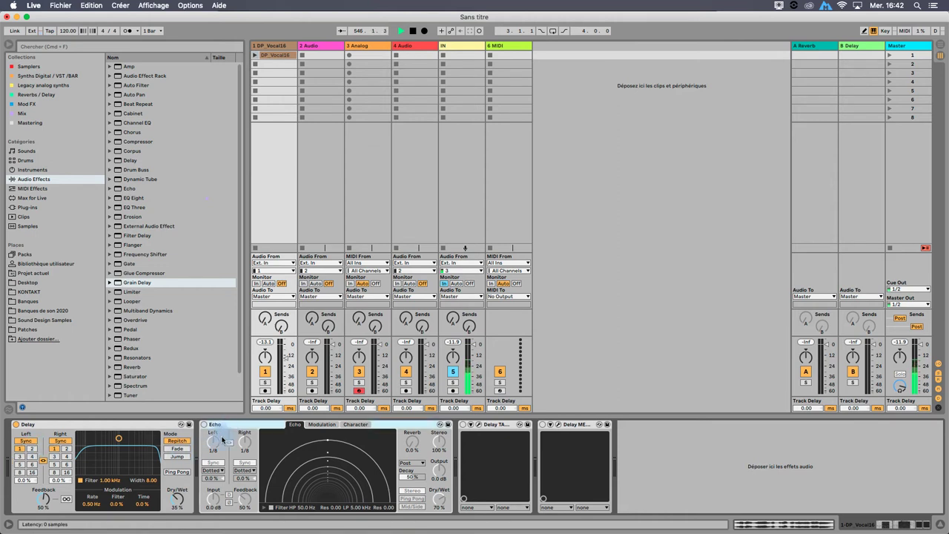
{"action": "left_click_drag", "start_coordinate": [214, 447], "coordinate": [214, 455]}
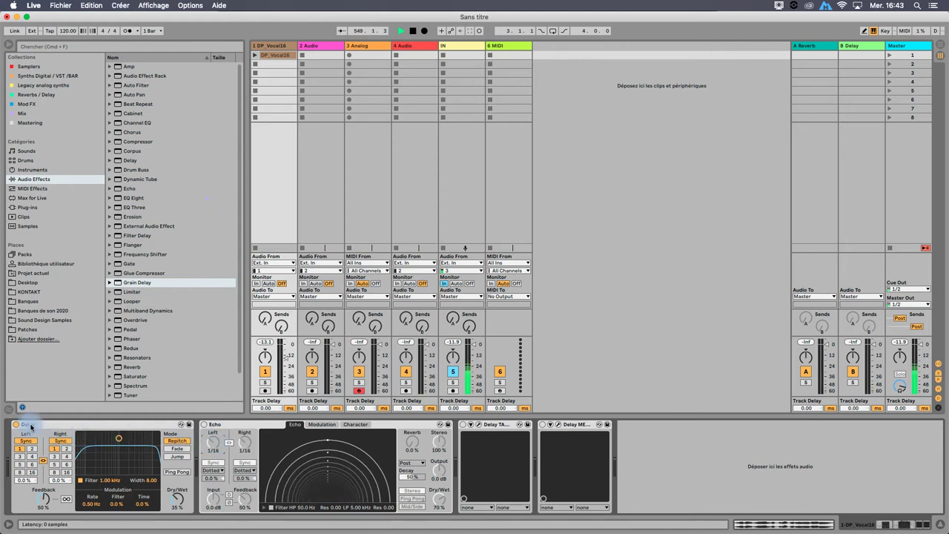
{"action": "left_click", "coordinate": [189, 425]}
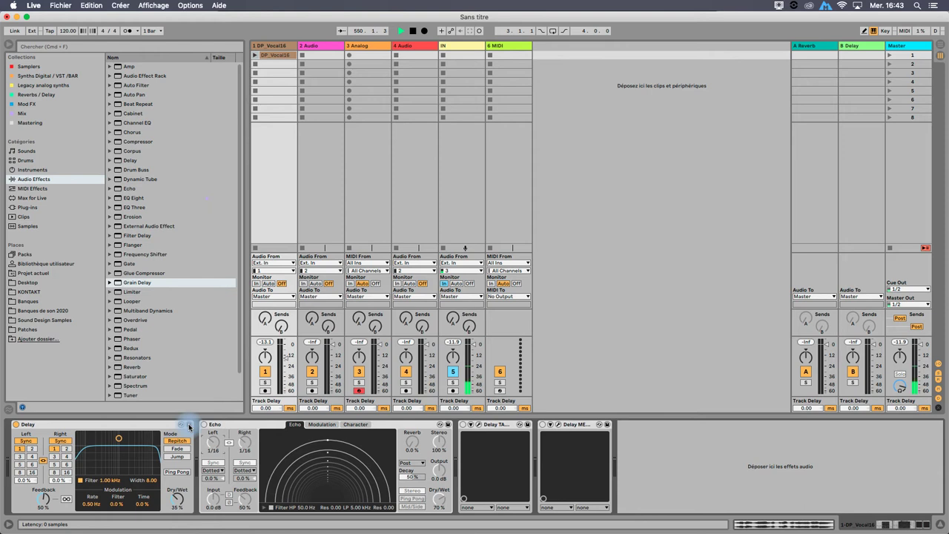
{"action": "left_click", "coordinate": [49, 425]}
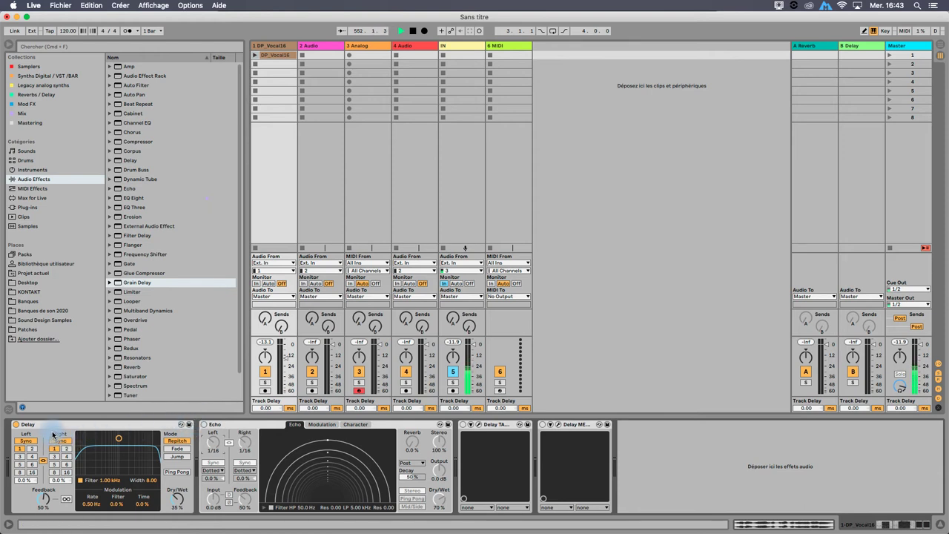
- Sweep the Delay's Dry/Wet amount up and down on the vocal track, and settle it at 30%
{"action": "left_click", "coordinate": [19, 426]}
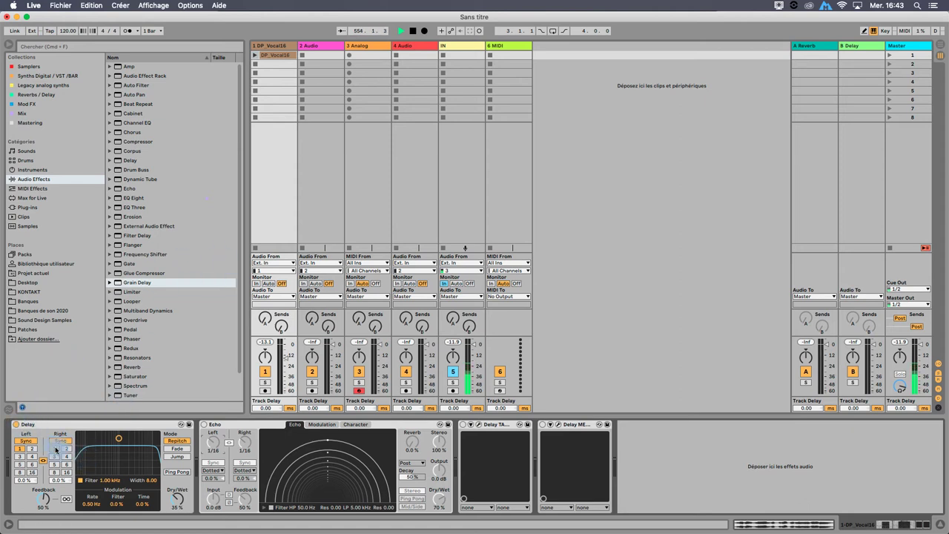
{"action": "left_click", "coordinate": [49, 422]}
{"action": "left_click", "coordinate": [129, 488]}
{"action": "left_click_drag", "start_coordinate": [177, 501], "coordinate": [178, 445]}
{"action": "mouse_move", "coordinate": [178, 500]}
{"action": "left_mouse_down"}
{"action": "mouse_move", "coordinate": [177, 511]}
{"action": "mouse_move", "coordinate": [177, 501]}
{"action": "left_mouse_up"}
{"action": "left_click", "coordinate": [154, 425]}
{"action": "left_click_drag", "start_coordinate": [177, 501], "coordinate": [177, 484]}
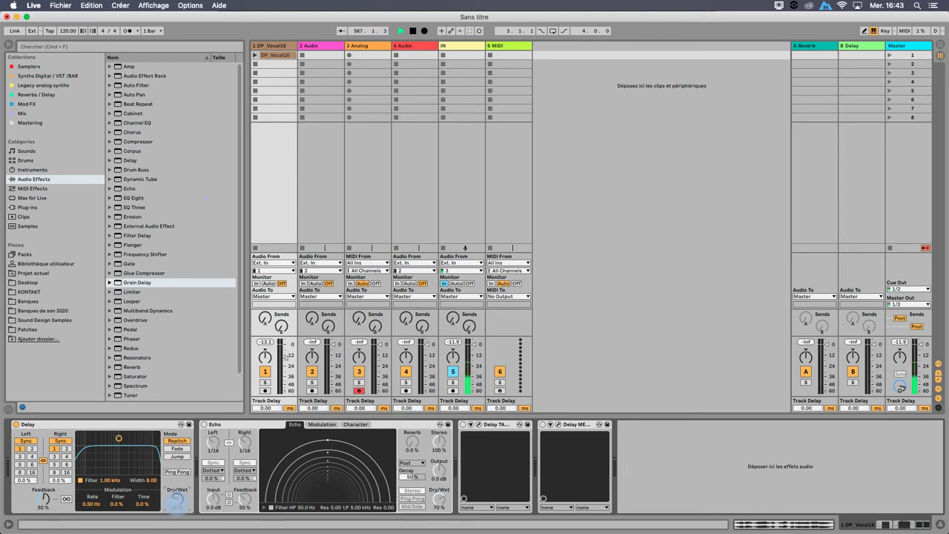
{"action": "left_click_drag", "start_coordinate": [176, 506], "coordinate": [178, 498]}
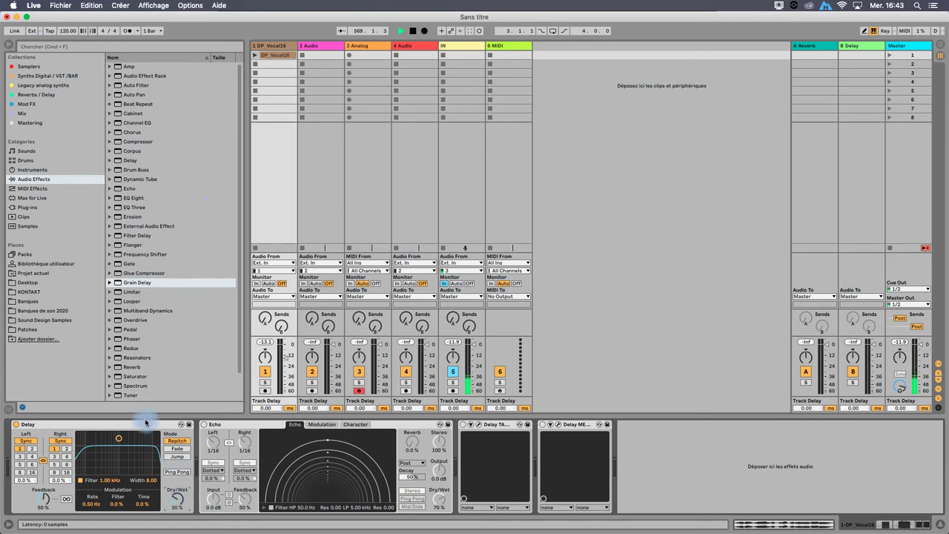
- Inspect the Dry/Wet setting of the Delay on return track B, and return to the vocal track's devices
{"action": "left_click", "coordinate": [860, 47]}
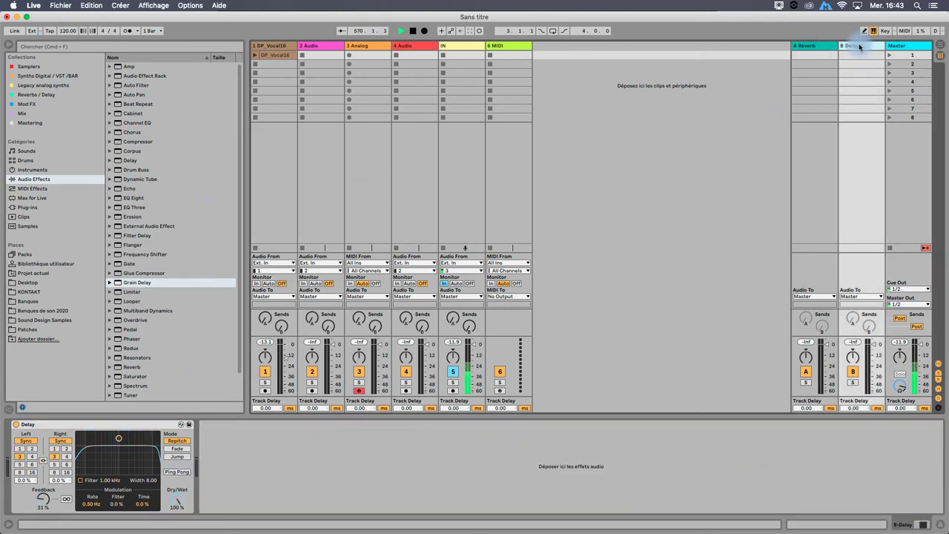
{"action": "left_click", "coordinate": [177, 500]}
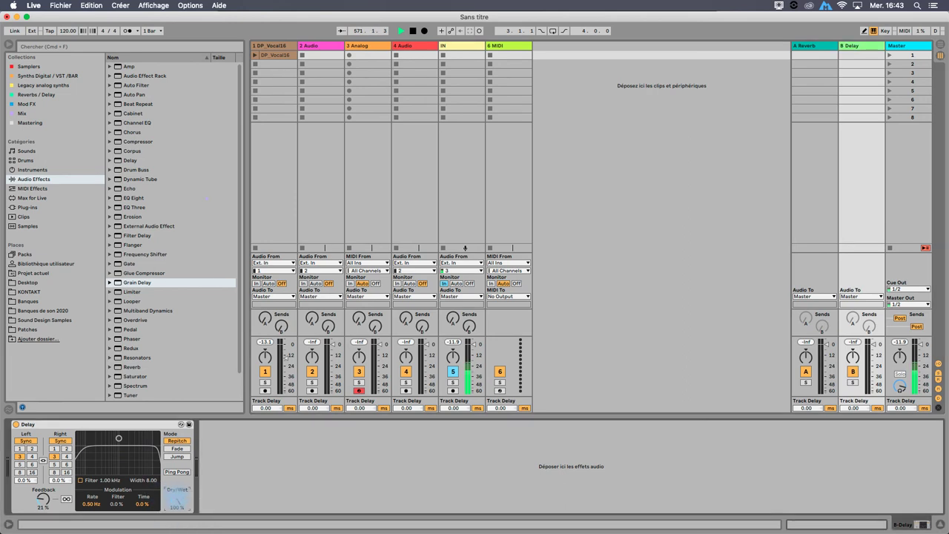
{"action": "left_click", "coordinate": [282, 46]}
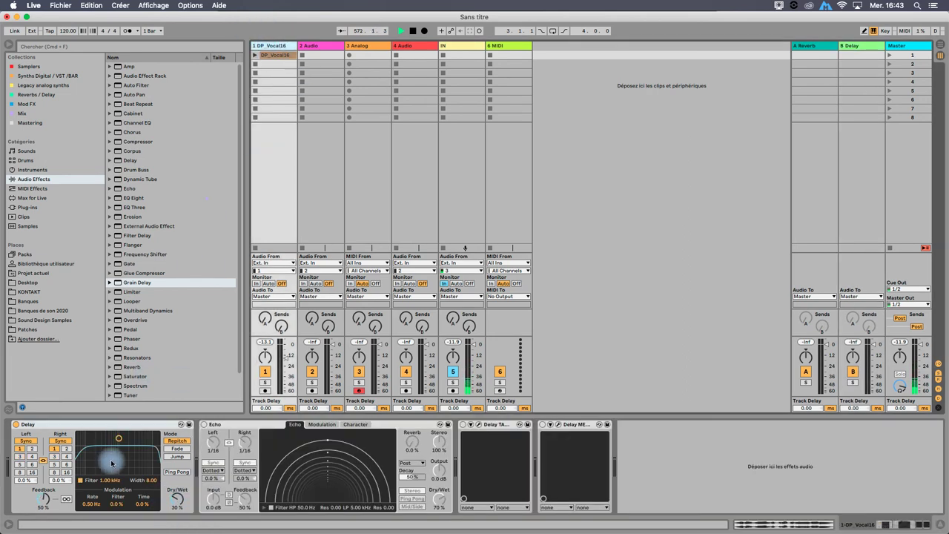
- Set the Dry/Wet of the vocal track's Delay to 37%
{"action": "left_click", "coordinate": [23, 425]}
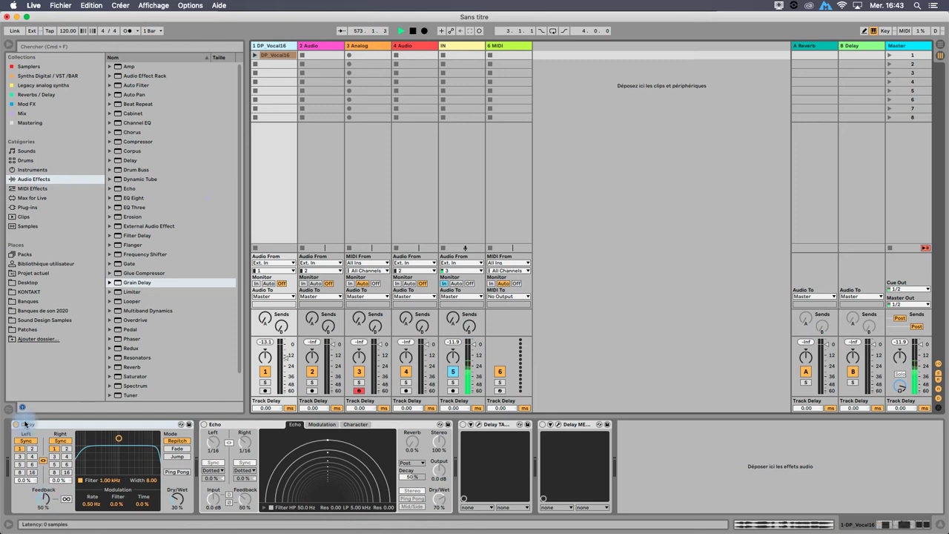
{"action": "left_click", "coordinate": [175, 499]}
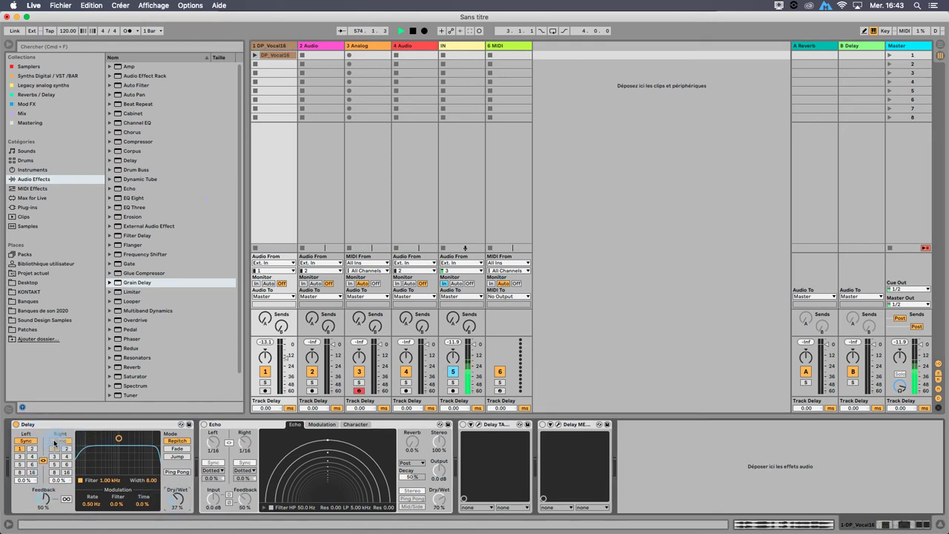
{"action": "left_click", "coordinate": [43, 459]}
- Set the Delay's feedback to 57% and its filter to 1.50 kHz with a width of 7.99
{"action": "mouse_move", "coordinate": [45, 498]}
{"action": "left_mouse_down"}
{"action": "mouse_move", "coordinate": [38, 490]}
{"action": "mouse_move", "coordinate": [38, 504]}
{"action": "left_mouse_up"}
{"action": "left_click", "coordinate": [227, 424]}
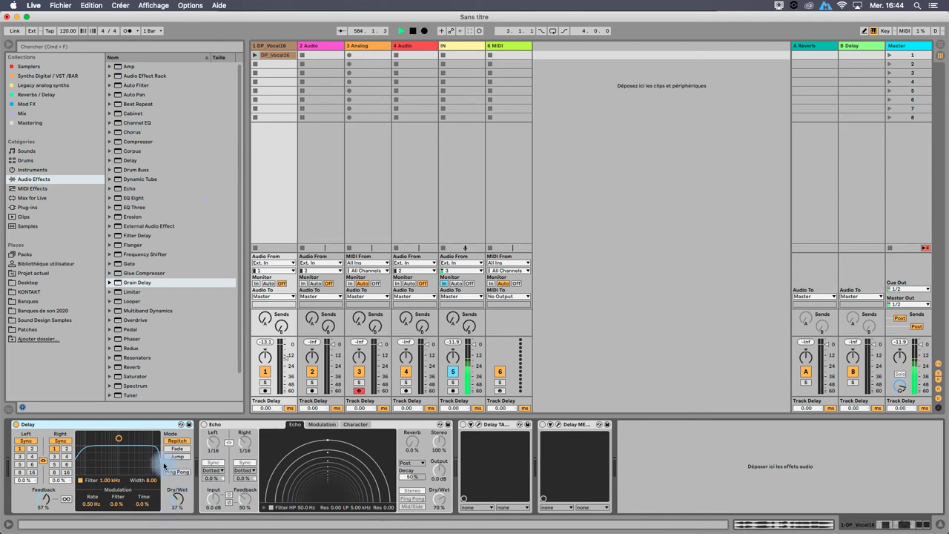
{"action": "left_click_drag", "start_coordinate": [119, 438], "coordinate": [125, 440]}
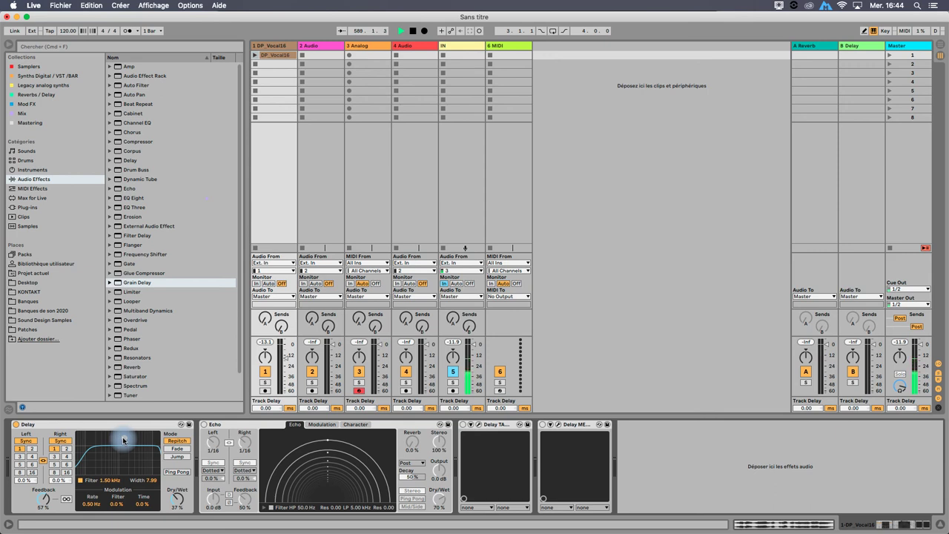
- Examine the Echo device's Character and Modulation settings, and return to its Echo view
{"action": "left_click", "coordinate": [322, 424]}
{"action": "left_click", "coordinate": [356, 424]}
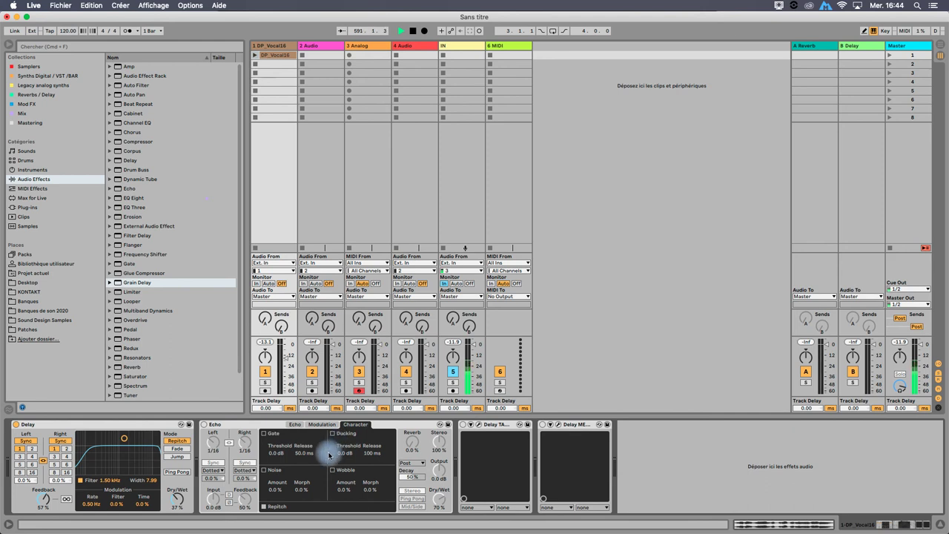
{"action": "left_click", "coordinate": [324, 424]}
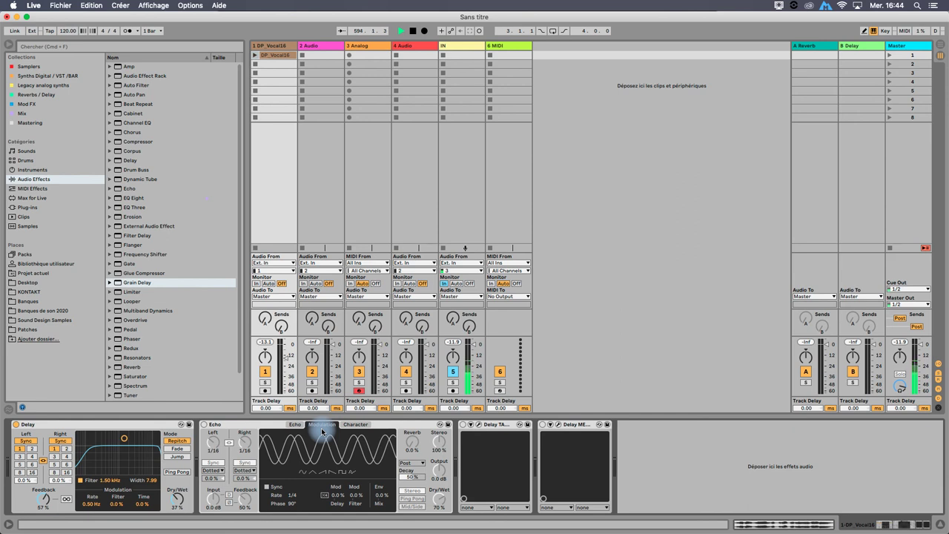
{"action": "left_click", "coordinate": [295, 424]}
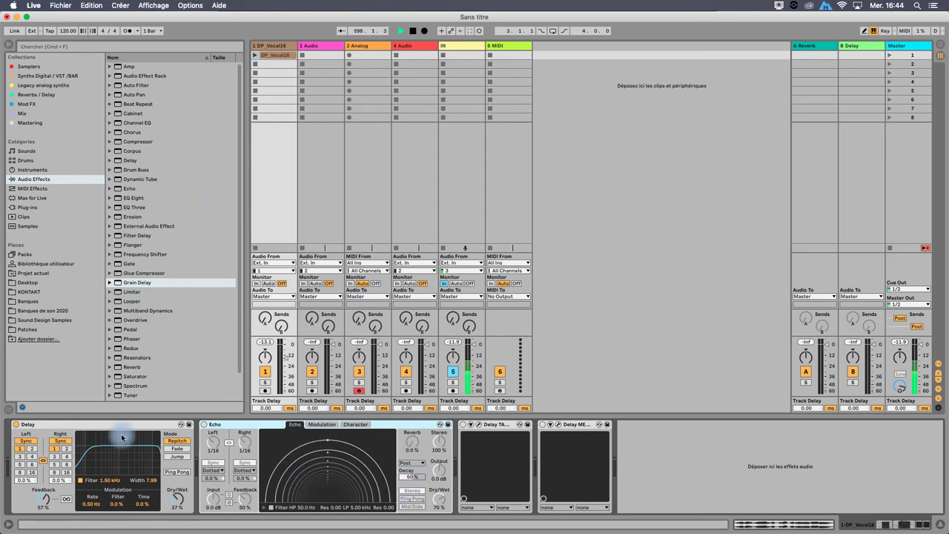
- Set the Delay's Dry/Wet to 34% and adjust its feedback, toggling the left side's Sync off and back on
{"action": "left_click_drag", "start_coordinate": [178, 500], "coordinate": [177, 491]}
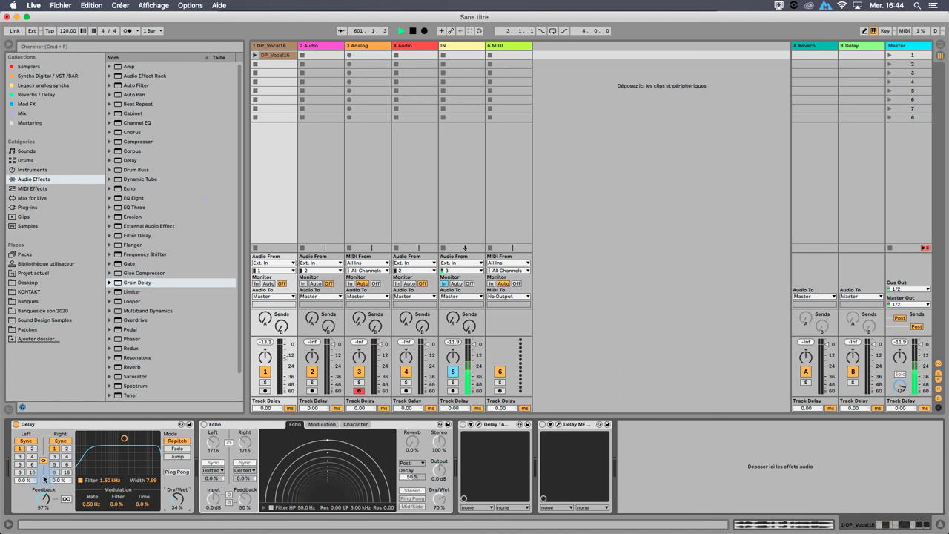
{"action": "left_click", "coordinate": [28, 441]}
{"action": "left_click", "coordinate": [28, 441]}
{"action": "left_click_drag", "start_coordinate": [42, 499], "coordinate": [42, 514]}
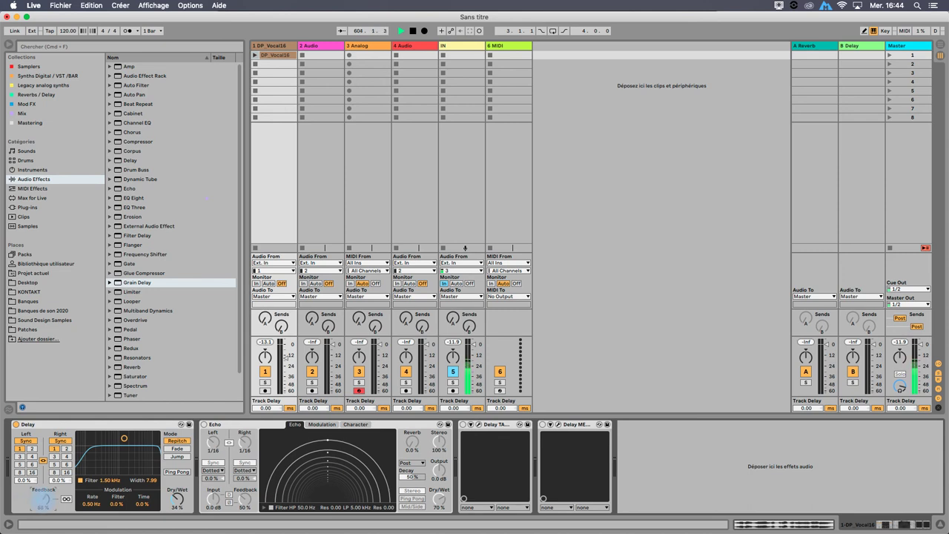